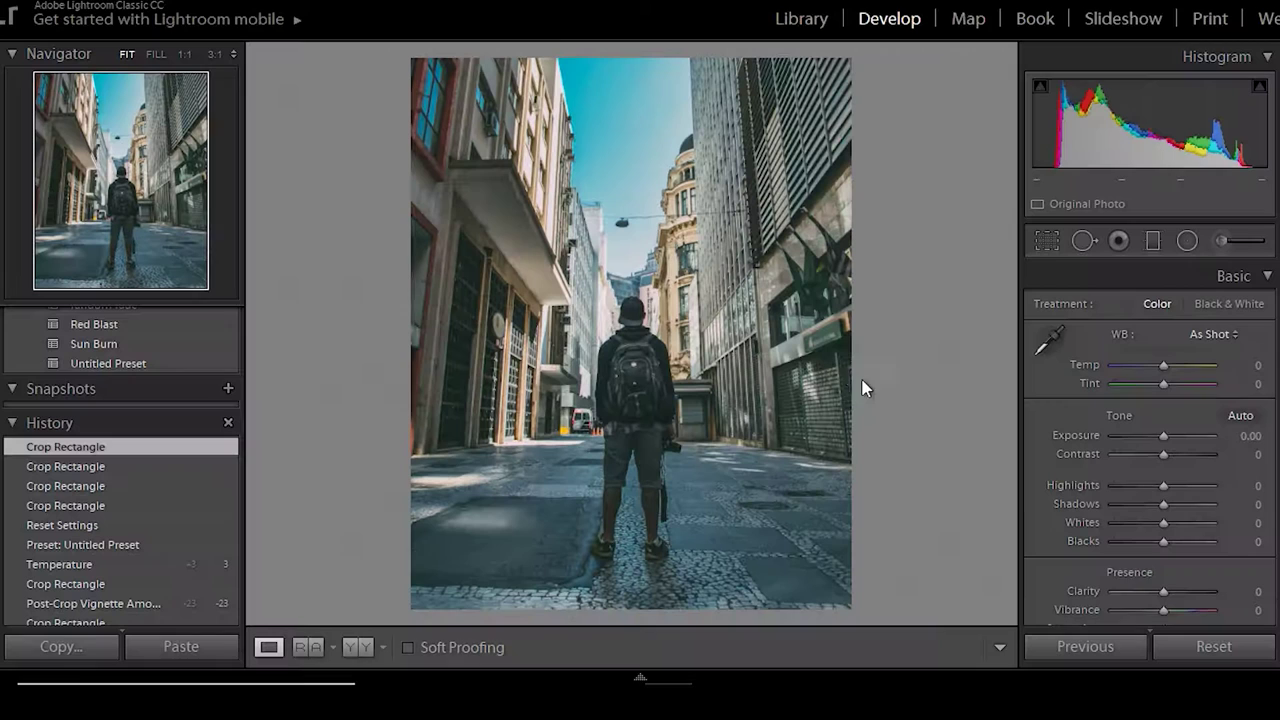
In the Basic panel, set Temp -3, Exposure -0.35, Highlights -27 and Blacks +37
{"action": "mouse_move", "coordinate": [1164, 366]}
{"action": "left_mouse_down"}
{"action": "mouse_move", "coordinate": [1146, 366]}
{"action": "mouse_move", "coordinate": [1163, 368]}
{"action": "left_mouse_up"}
{"action": "left_click_drag", "start_coordinate": [1162, 444], "coordinate": [1172, 455]}
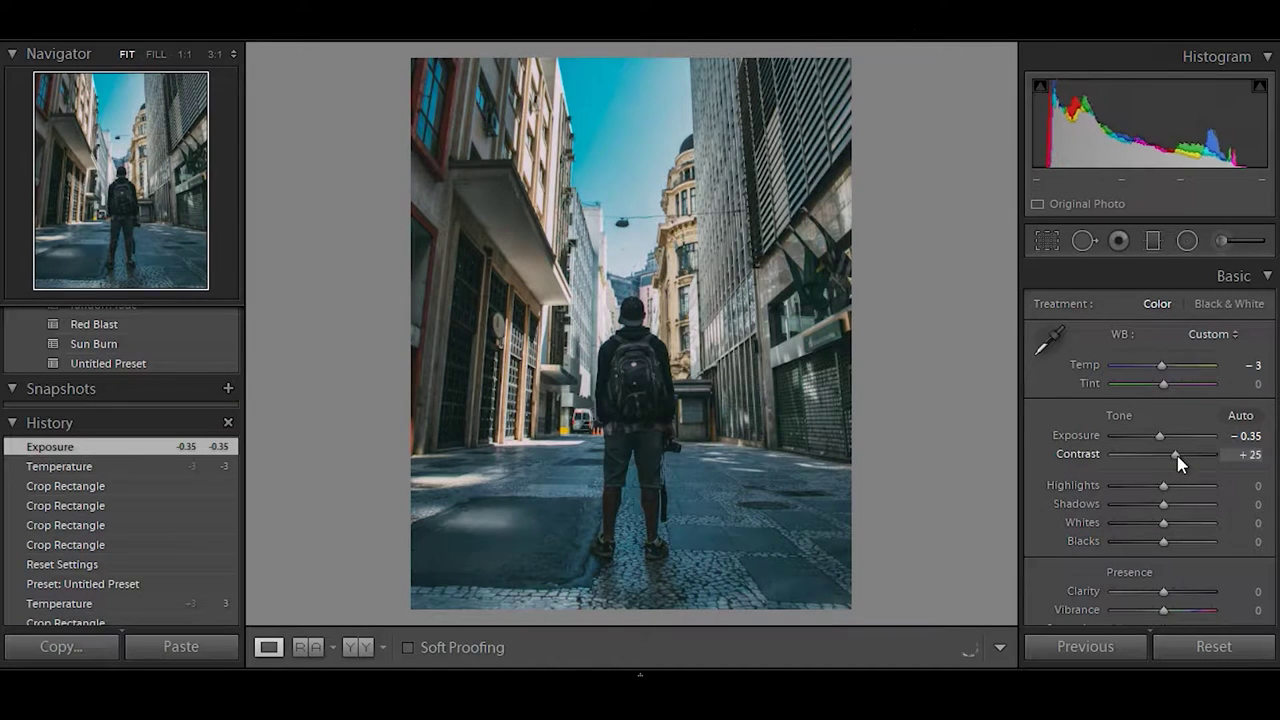
{"action": "left_click_drag", "start_coordinate": [1165, 488], "coordinate": [1147, 485]}
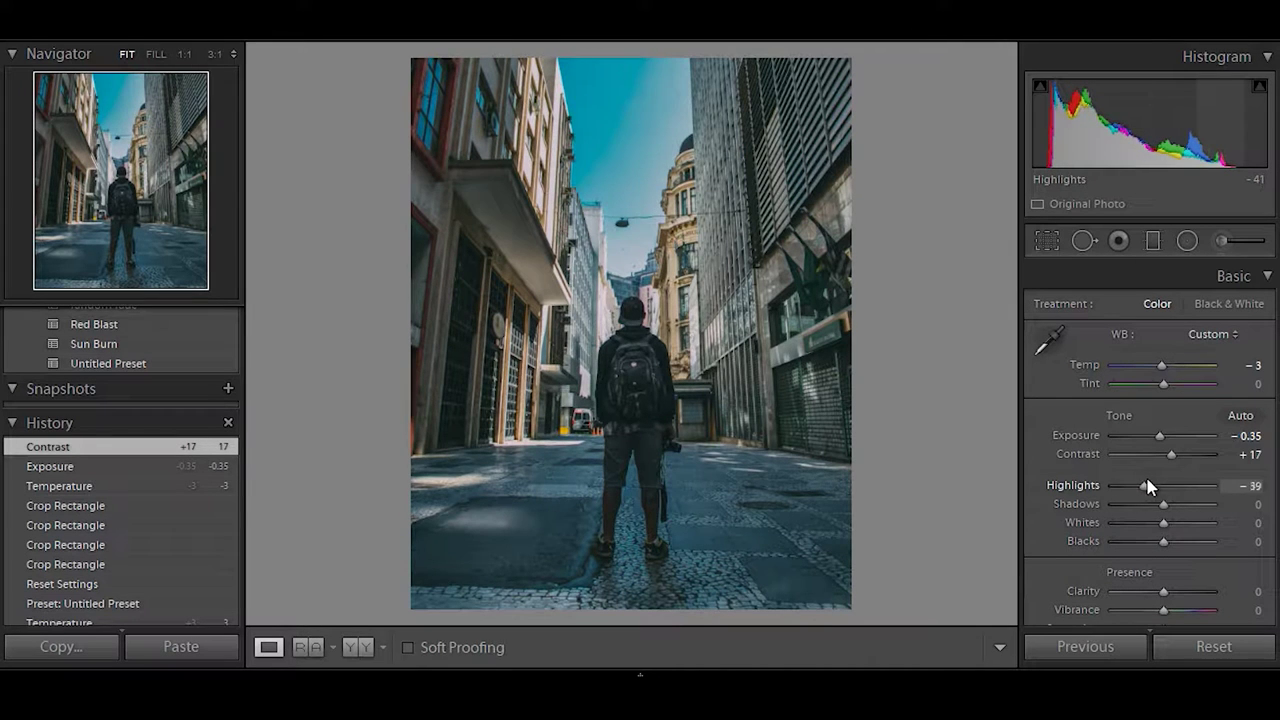
{"action": "left_click_drag", "start_coordinate": [1147, 485], "coordinate": [1150, 485]}
{"action": "scroll", "coordinate": [1160, 390], "scroll_direction": "down", "scroll_amount": 5}
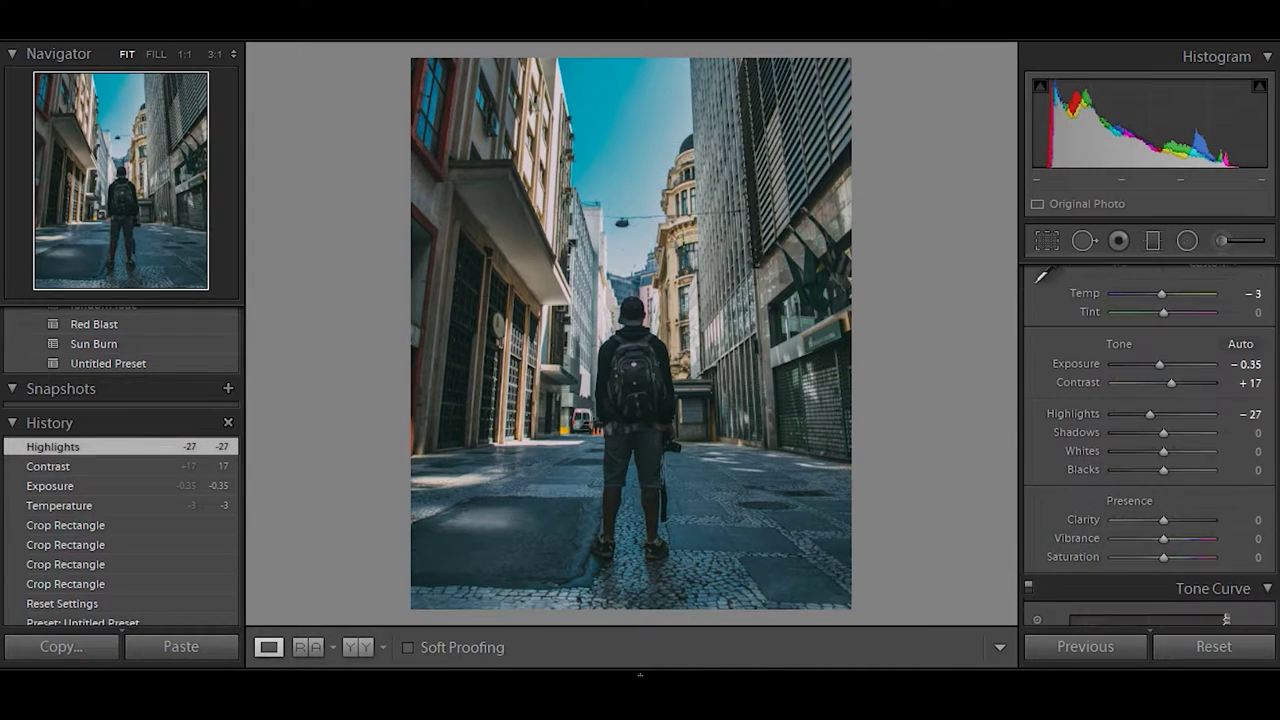
{"action": "mouse_move", "coordinate": [1165, 390]}
{"action": "left_mouse_down"}
{"action": "mouse_move", "coordinate": [1183, 389]}
{"action": "mouse_move", "coordinate": [1157, 366]}
{"action": "left_mouse_up"}
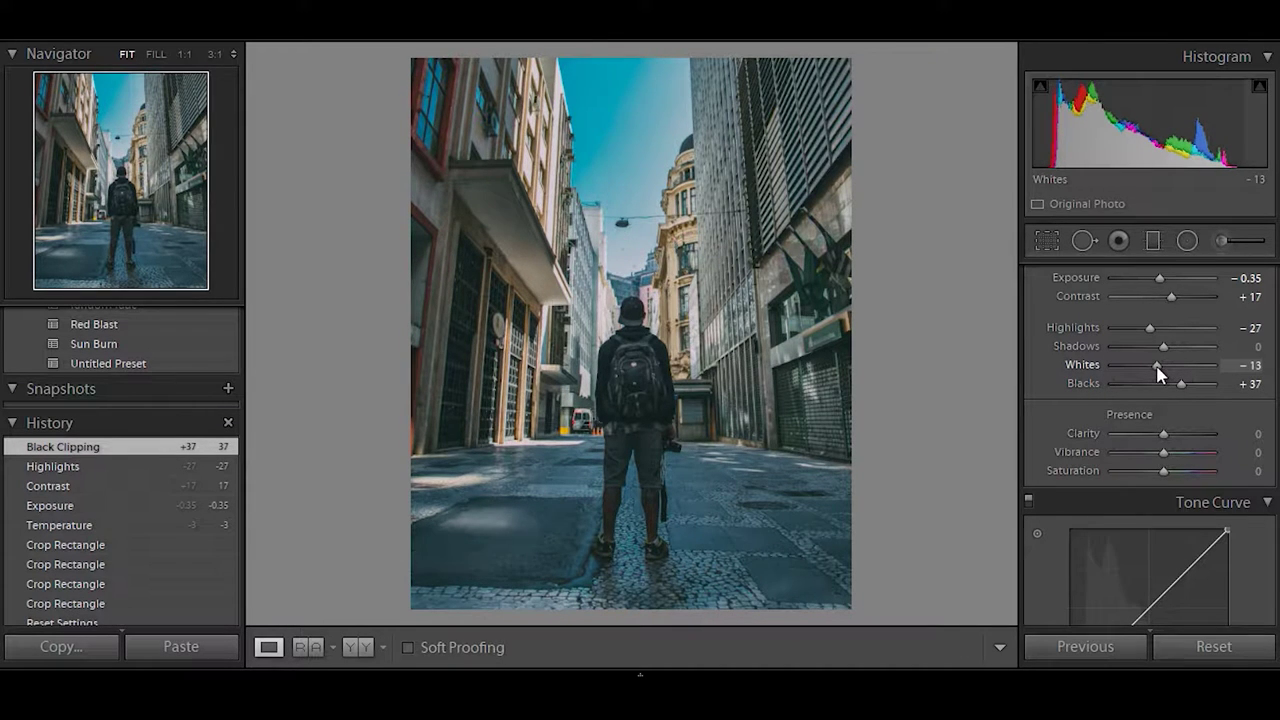
Set Clarity +64, Vibrance -23 and Saturation +7
{"action": "mouse_move", "coordinate": [1166, 437]}
{"action": "left_mouse_down"}
{"action": "mouse_move", "coordinate": [1205, 443]}
{"action": "mouse_move", "coordinate": [1194, 440]}
{"action": "left_mouse_up"}
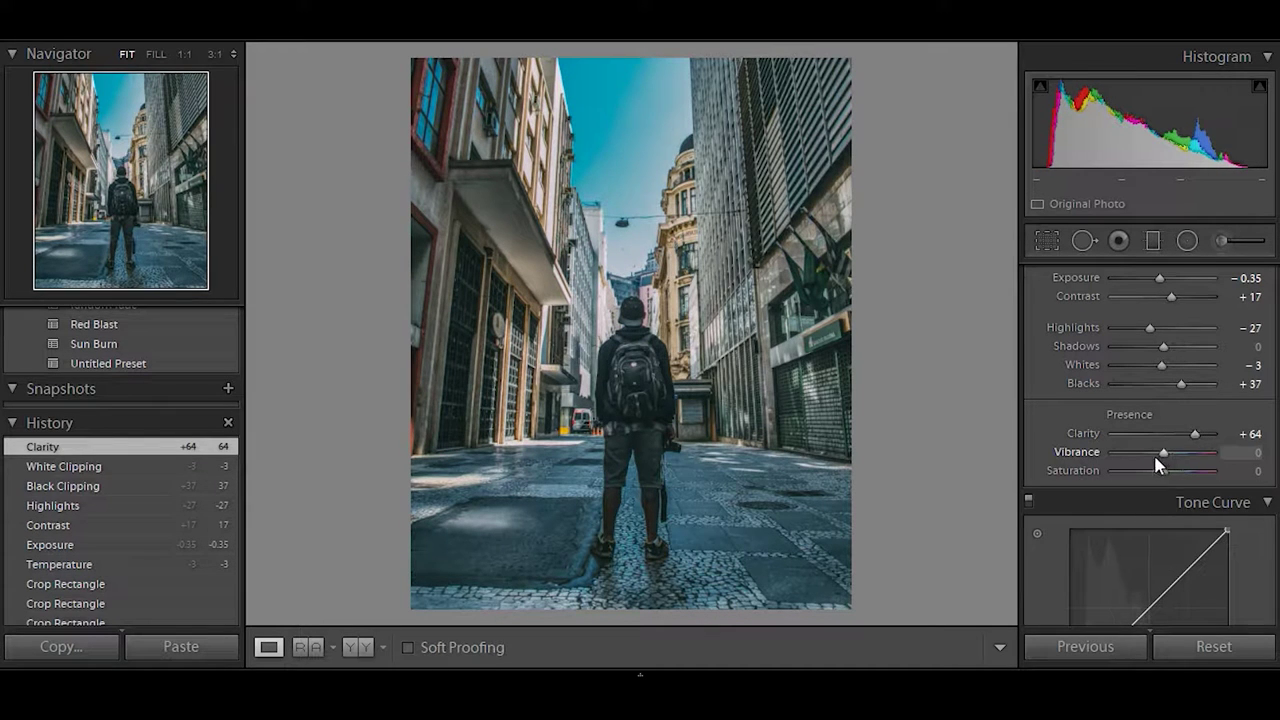
{"action": "left_click_drag", "start_coordinate": [1157, 457], "coordinate": [1149, 451]}
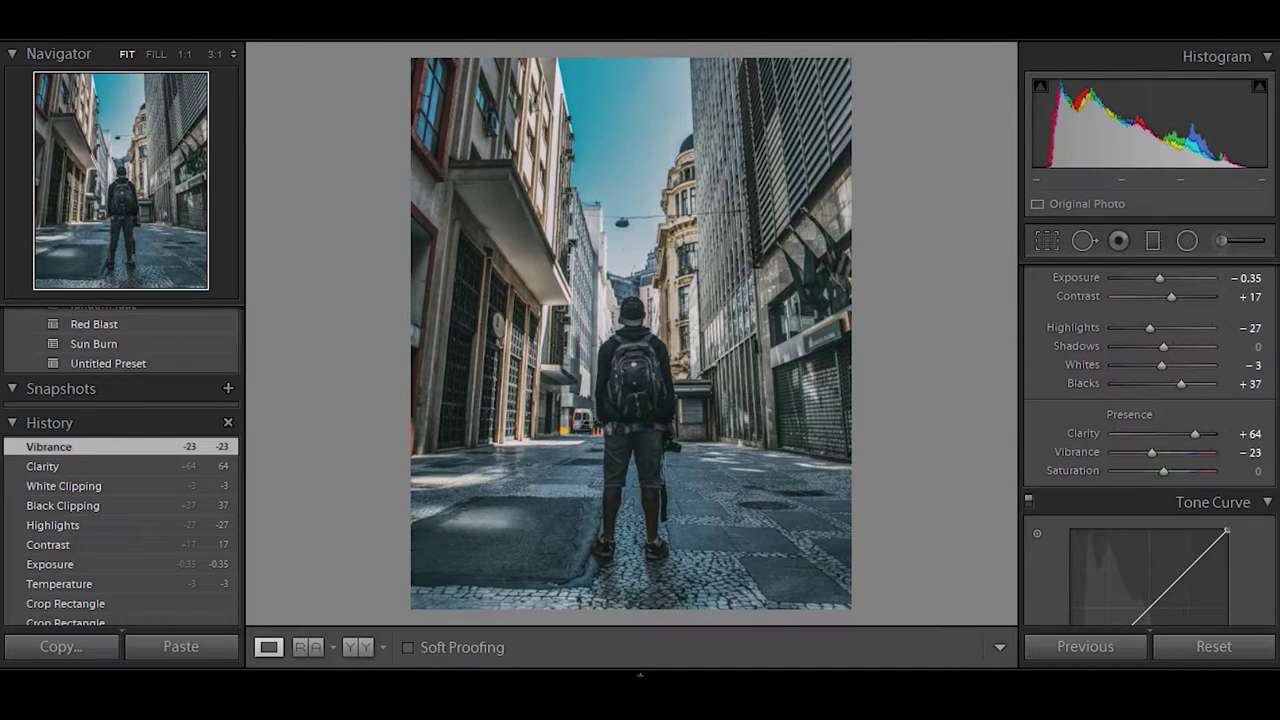
{"action": "scroll", "coordinate": [1150, 450], "scroll_direction": "down", "scroll_amount": 3}
{"action": "left_click_drag", "start_coordinate": [1166, 383], "coordinate": [1169, 384]}
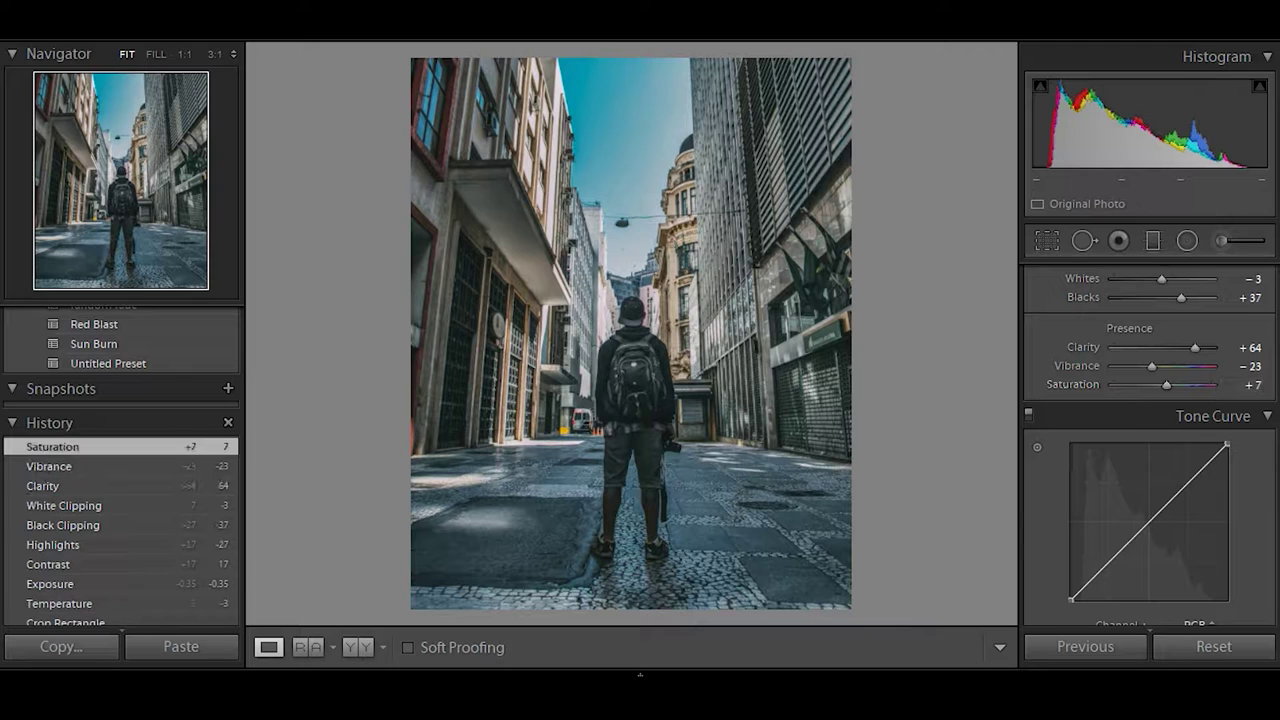
{"action": "scroll", "coordinate": [1277, 432], "scroll_direction": "down", "scroll_amount": 2}
Lower the HSL Blue saturation to -68
{"action": "scroll", "coordinate": [1277, 432], "scroll_direction": "down", "scroll_amount": 2}
{"action": "scroll", "coordinate": [1277, 432], "scroll_direction": "down", "scroll_amount": 2}
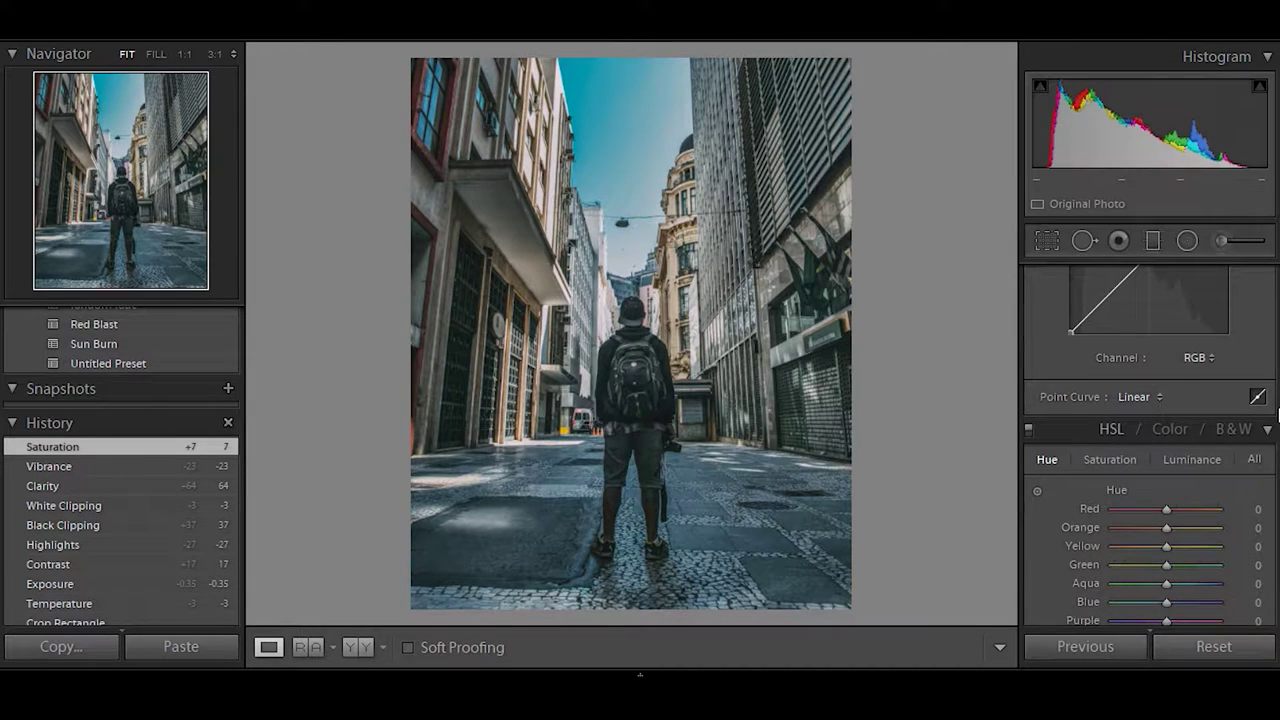
{"action": "scroll", "coordinate": [1277, 432], "scroll_direction": "down", "scroll_amount": 2}
{"action": "scroll", "coordinate": [1277, 432], "scroll_direction": "down", "scroll_amount": 1}
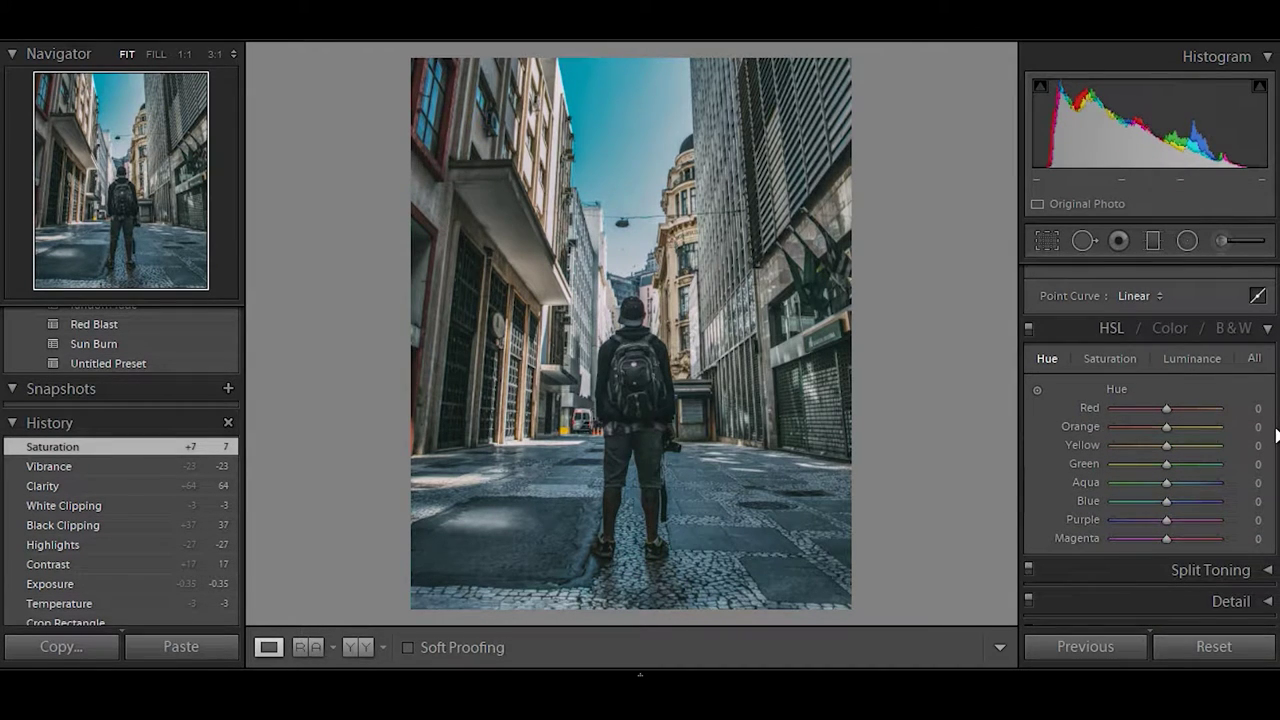
{"action": "left_click", "coordinate": [1110, 358]}
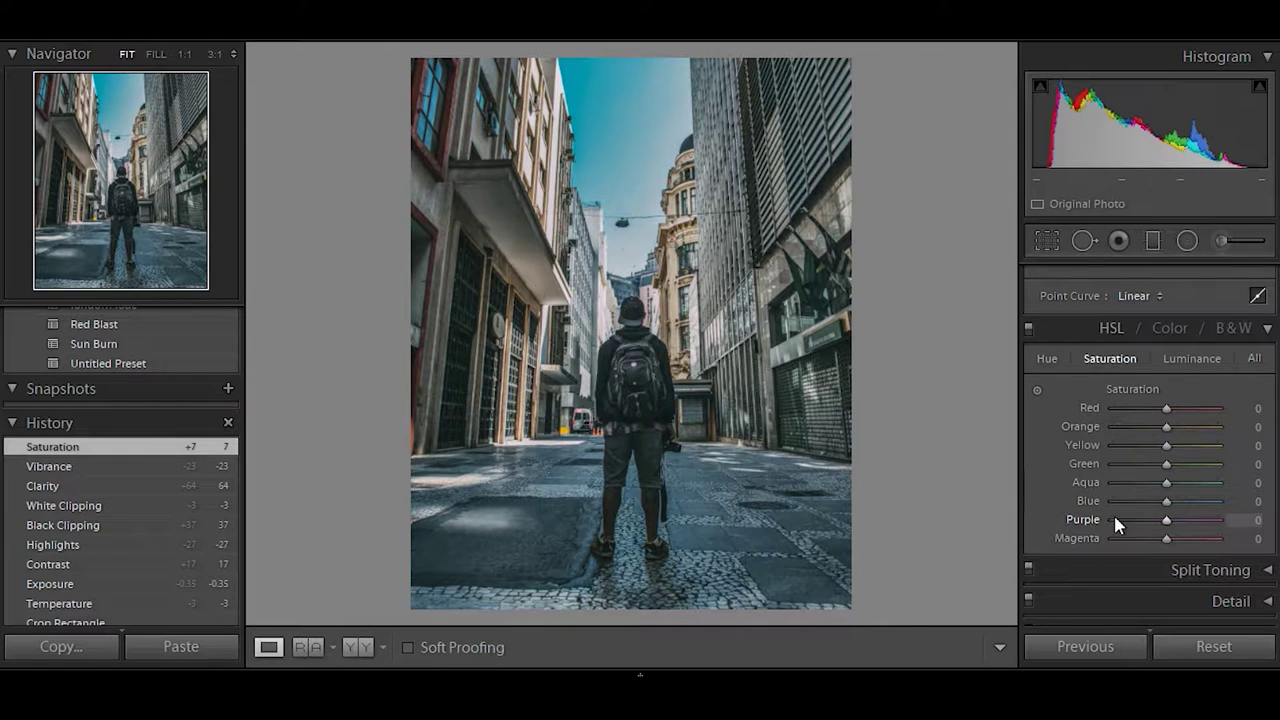
{"action": "mouse_move", "coordinate": [1165, 501]}
{"action": "left_mouse_down"}
{"action": "mouse_move", "coordinate": [1067, 512]}
{"action": "mouse_move", "coordinate": [1143, 512]}
{"action": "left_mouse_up"}
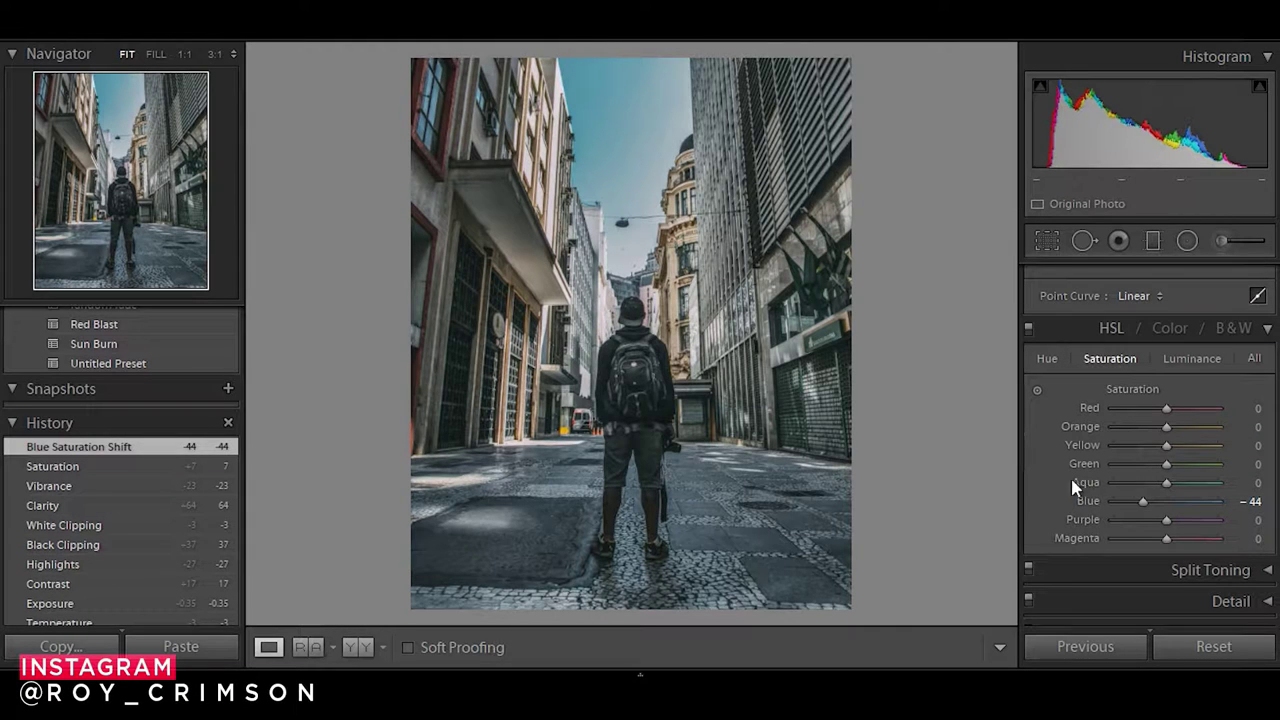
{"action": "left_click_drag", "start_coordinate": [1143, 509], "coordinate": [1129, 510]}
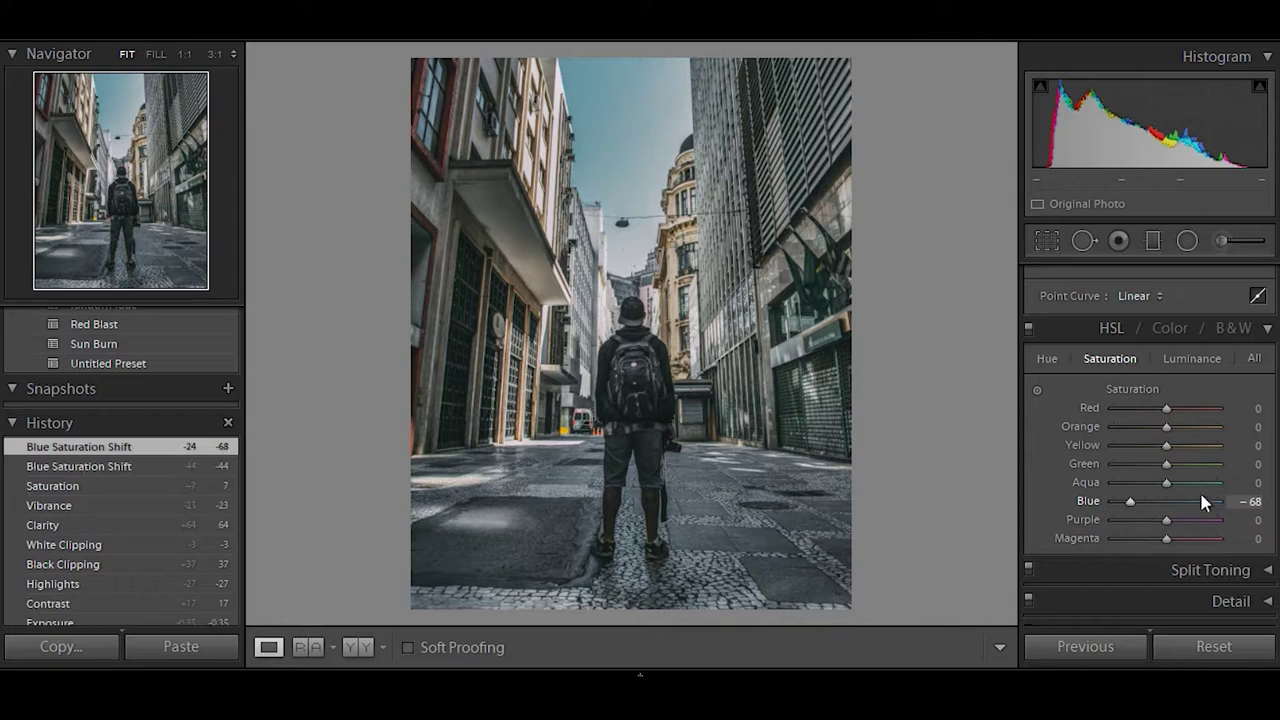
Shift the Red hue to +66
{"action": "left_click", "coordinate": [1047, 360]}
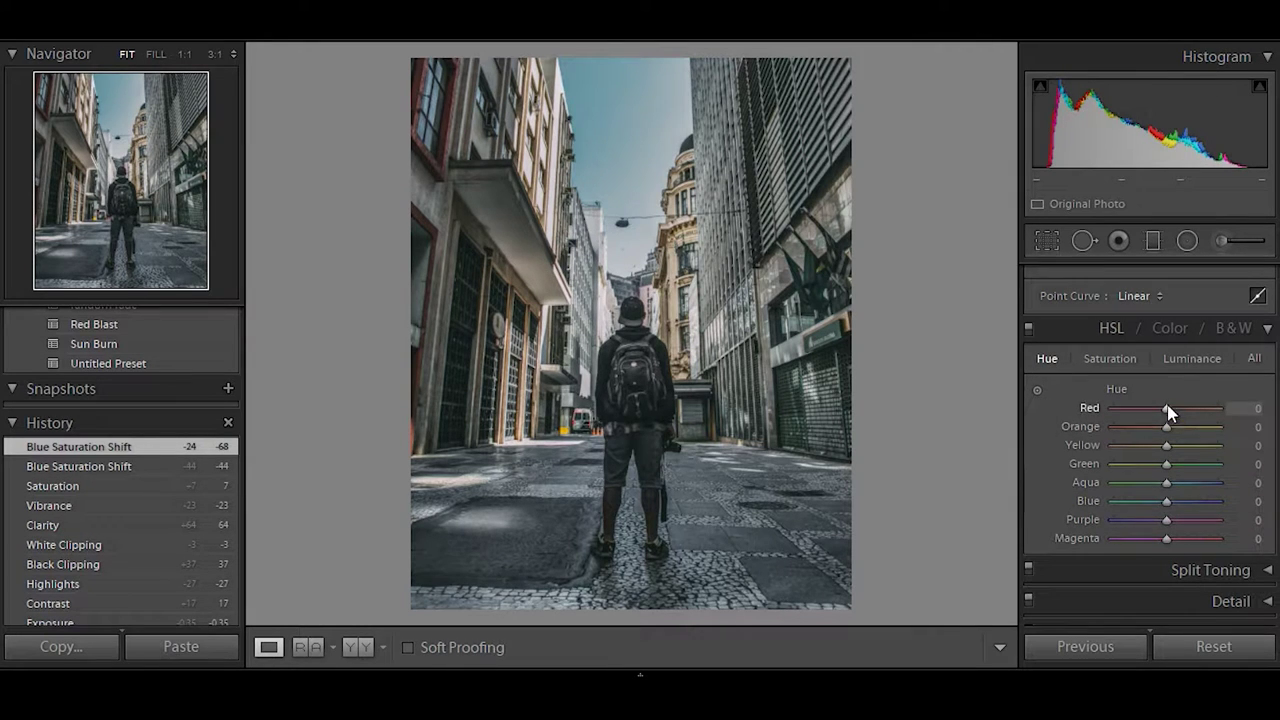
{"action": "left_click", "coordinate": [1112, 360]}
{"action": "left_click", "coordinate": [1047, 362]}
{"action": "mouse_move", "coordinate": [1200, 418]}
{"action": "left_mouse_down"}
{"action": "mouse_move", "coordinate": [1083, 418]}
{"action": "mouse_move", "coordinate": [1205, 425]}
{"action": "left_mouse_up"}
{"action": "left_click", "coordinate": [1112, 360]}
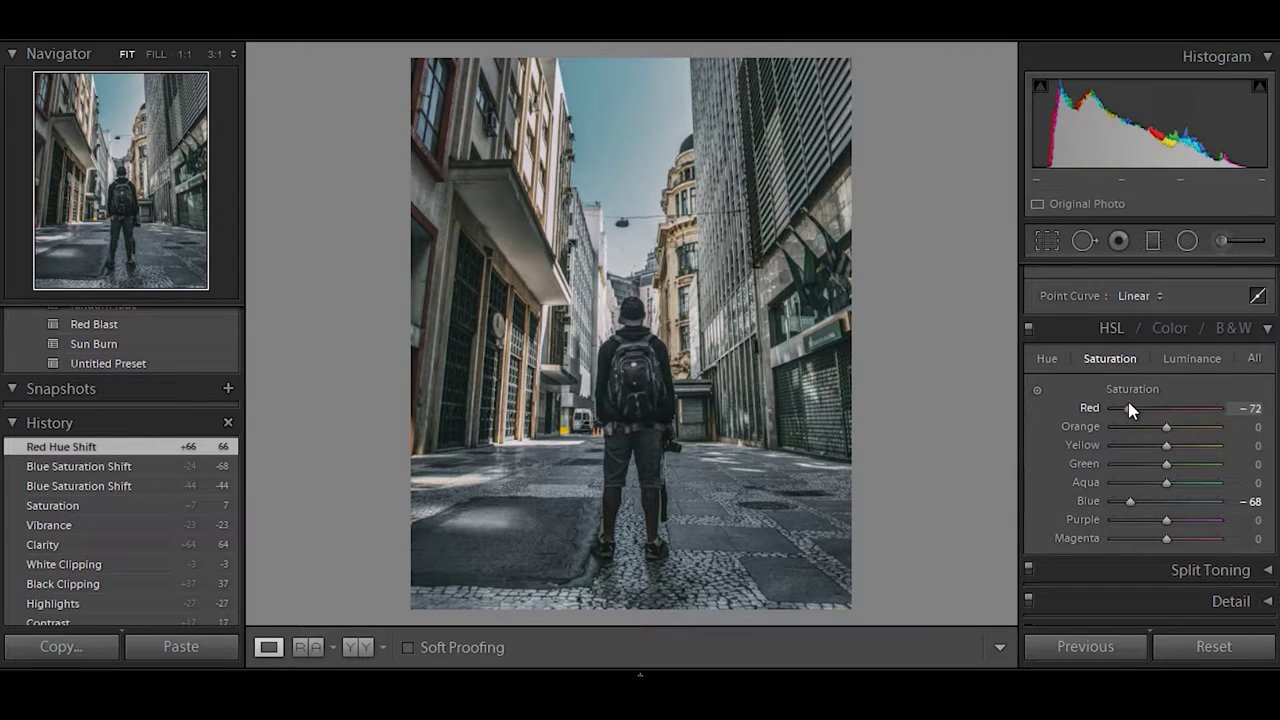
{"action": "left_click", "coordinate": [1190, 358]}
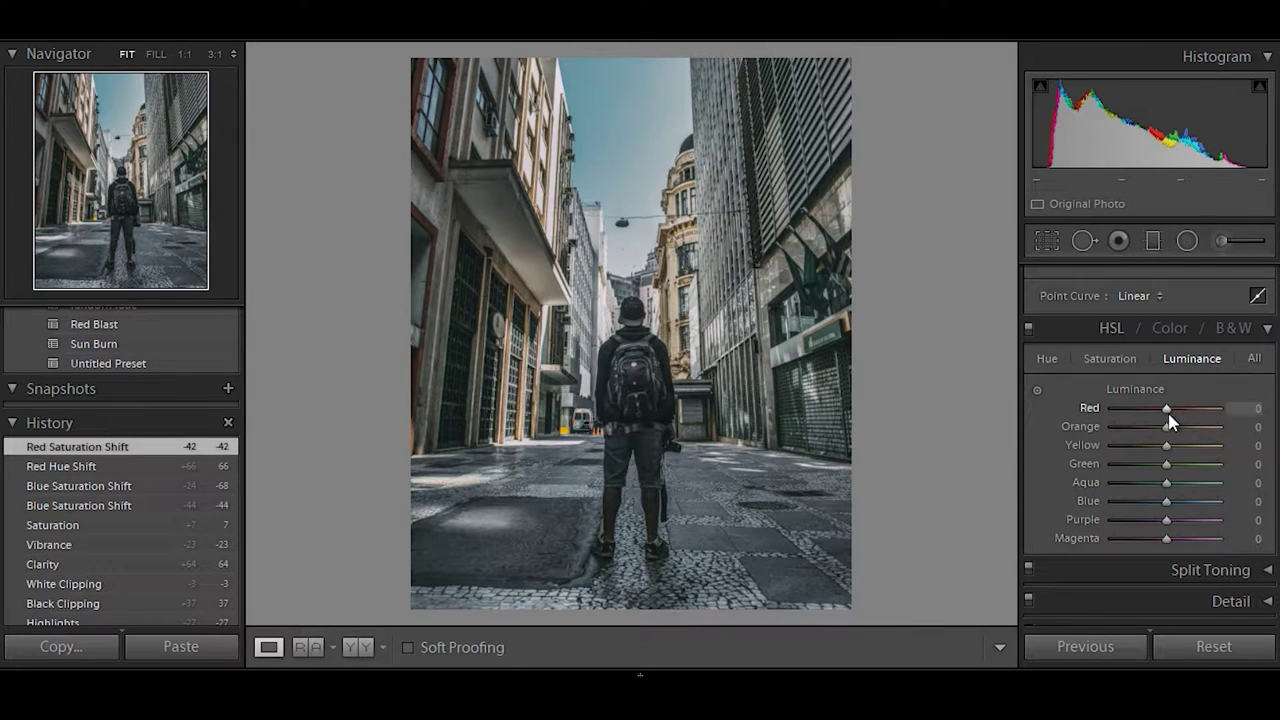
Set Yellow hue +3, Yellow saturation -79 and Yellow luminance -38
{"action": "left_click", "coordinate": [1048, 360]}
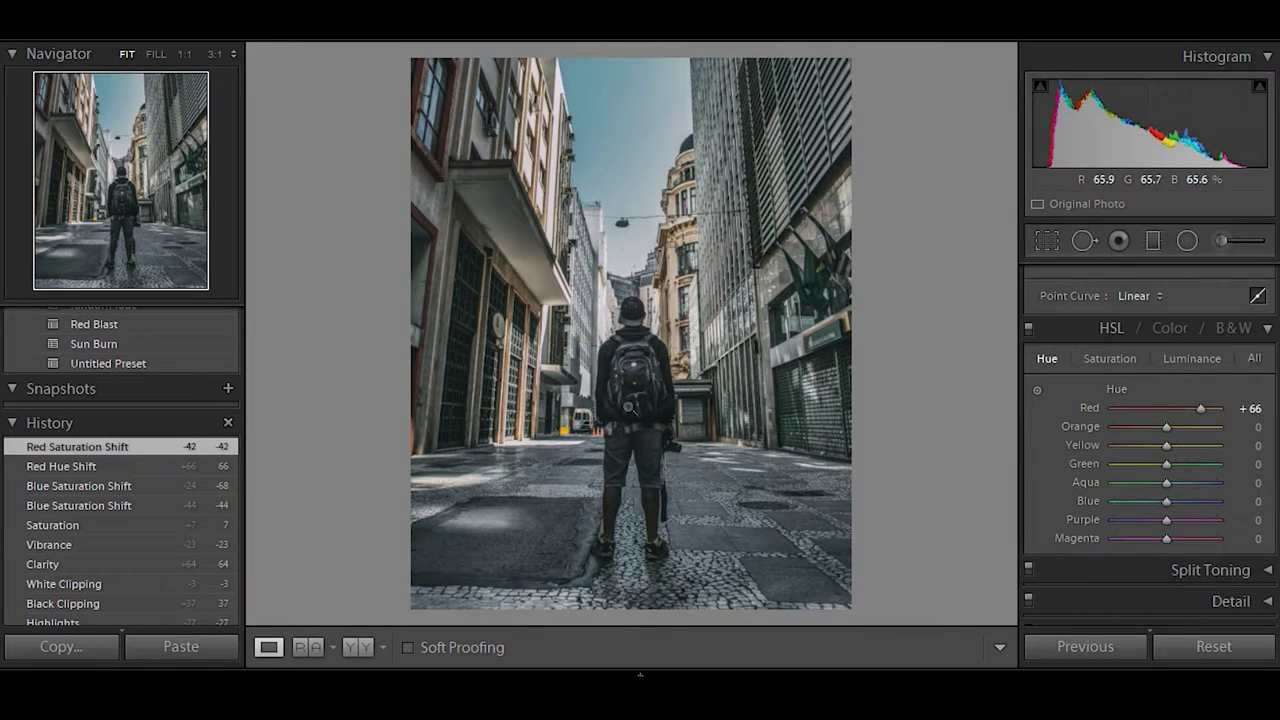
{"action": "mouse_move", "coordinate": [1162, 452]}
{"action": "left_mouse_down"}
{"action": "mouse_move", "coordinate": [1062, 452]}
{"action": "mouse_move", "coordinate": [1166, 452]}
{"action": "left_mouse_up"}
{"action": "left_click", "coordinate": [1109, 359]}
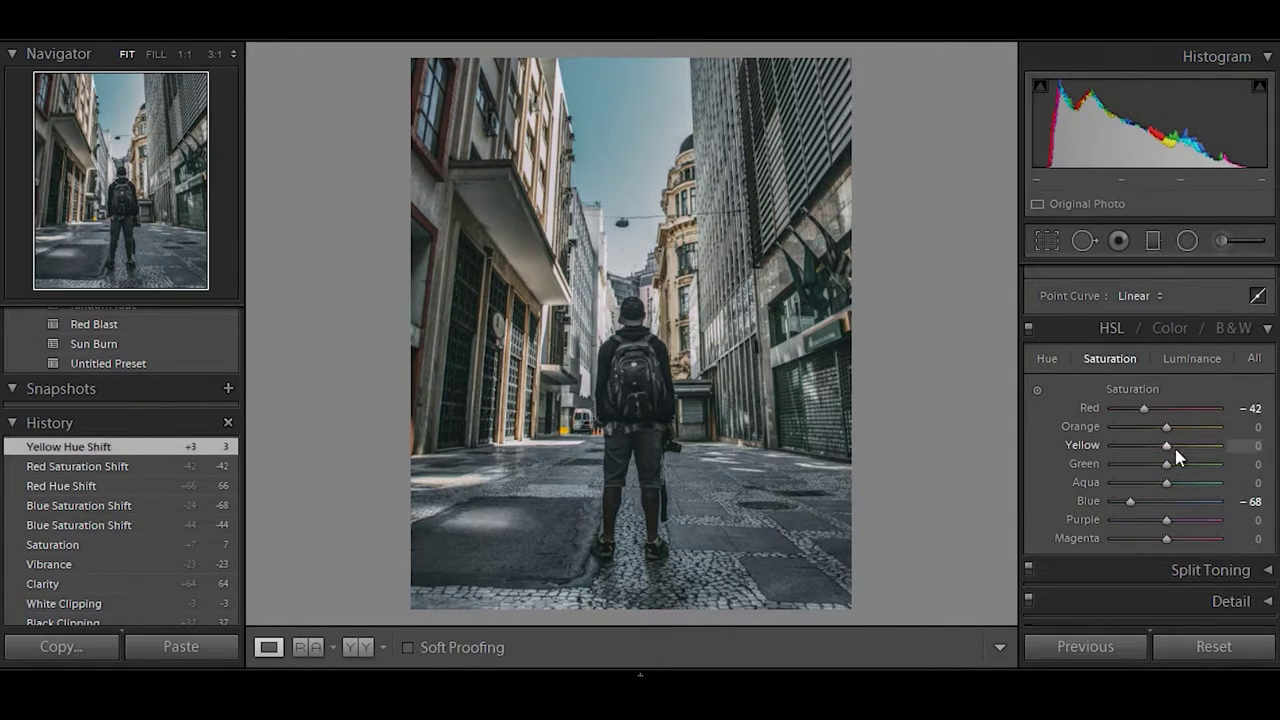
{"action": "left_click_drag", "start_coordinate": [1166, 445], "coordinate": [1125, 447]}
{"action": "left_click", "coordinate": [1184, 360]}
{"action": "left_click_drag", "start_coordinate": [1166, 446], "coordinate": [1141, 443]}
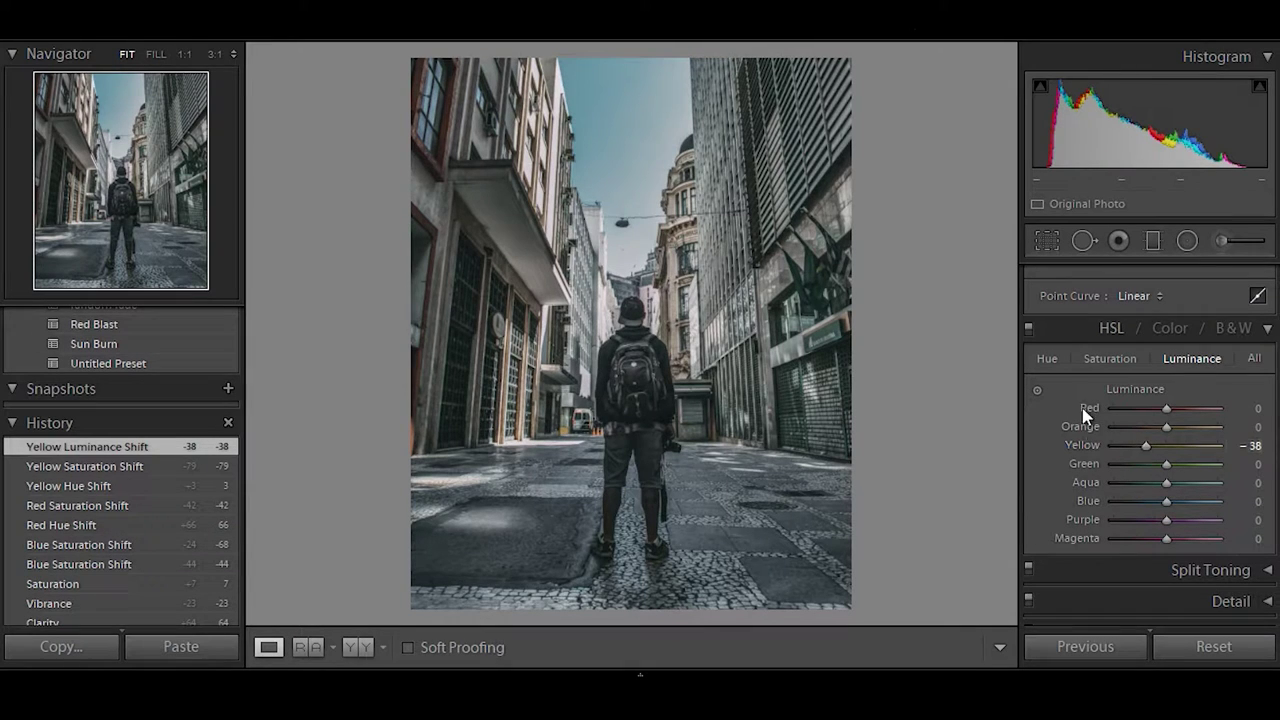
{"action": "left_click", "coordinate": [1047, 360]}
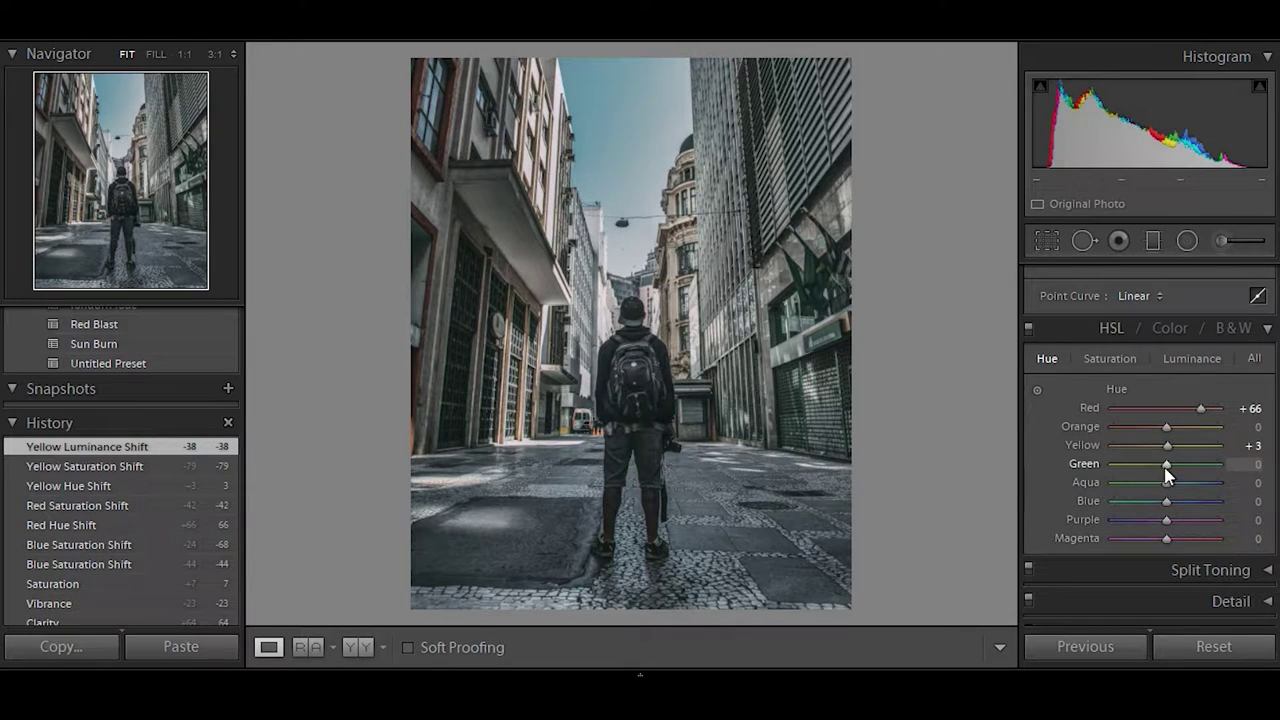
Briefly expand and collapse the Split Toning panel
{"action": "scroll", "coordinate": [1251, 451], "scroll_direction": "down", "scroll_amount": 3}
{"action": "scroll", "coordinate": [1265, 450], "scroll_direction": "down", "scroll_amount": 1}
{"action": "left_click", "coordinate": [1267, 437]}
{"action": "left_click", "coordinate": [1267, 437]}
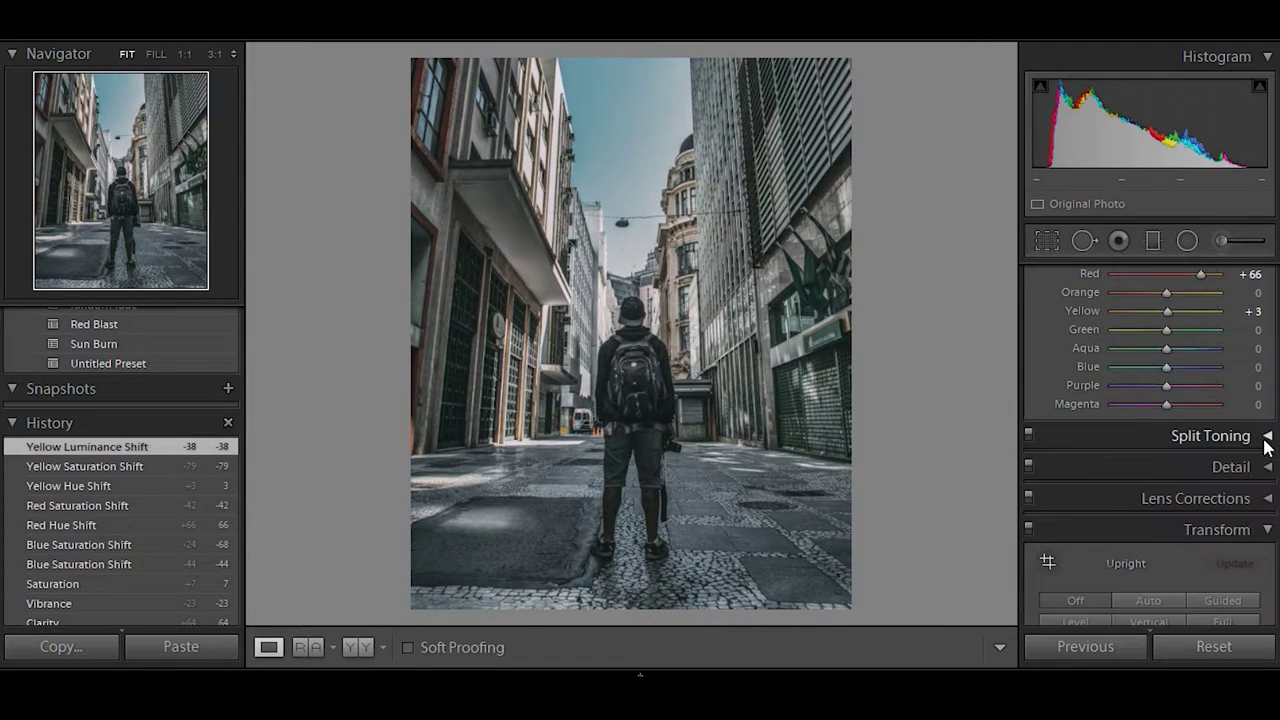
{"action": "scroll", "coordinate": [1250, 450], "scroll_direction": "down", "scroll_amount": 2}
Raise the tone curve's black point to about 18.0 / 16.9% to fade the shadows
{"action": "scroll", "coordinate": [1250, 450], "scroll_direction": "up", "scroll_amount": 5}
{"action": "scroll", "coordinate": [1250, 450], "scroll_direction": "up", "scroll_amount": 2}
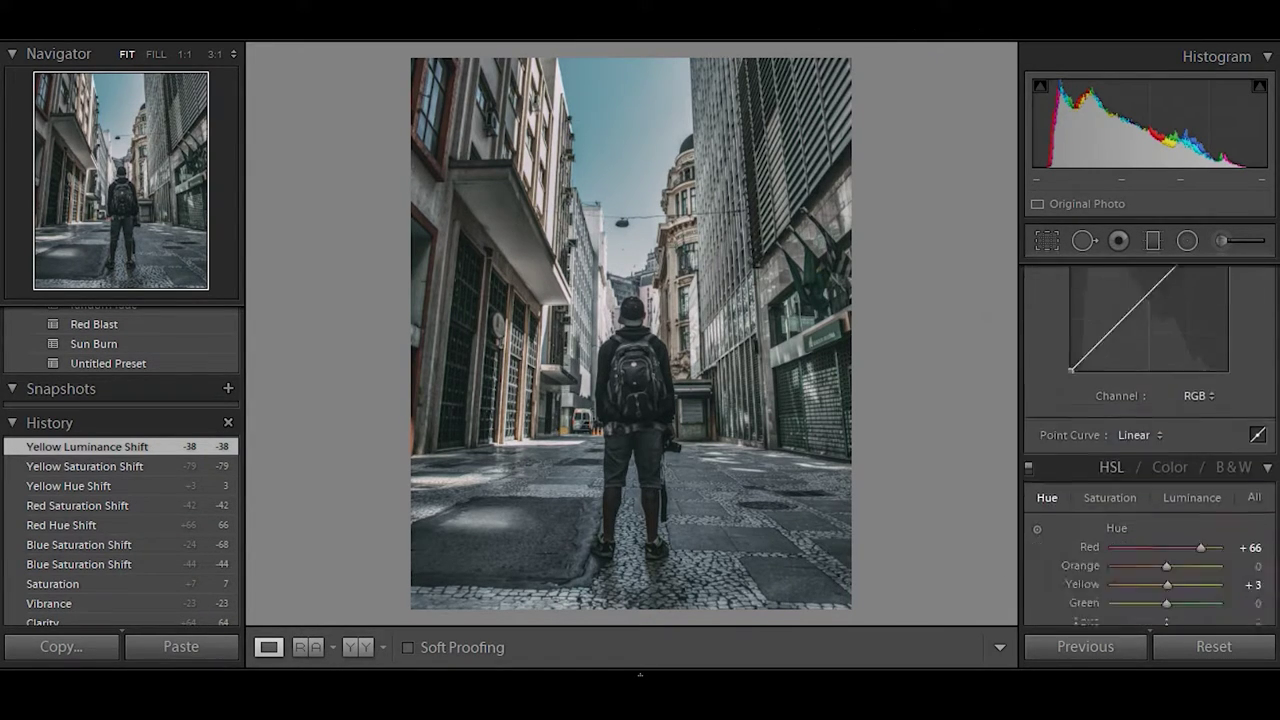
{"action": "scroll", "coordinate": [1270, 392], "scroll_direction": "up", "scroll_amount": 2}
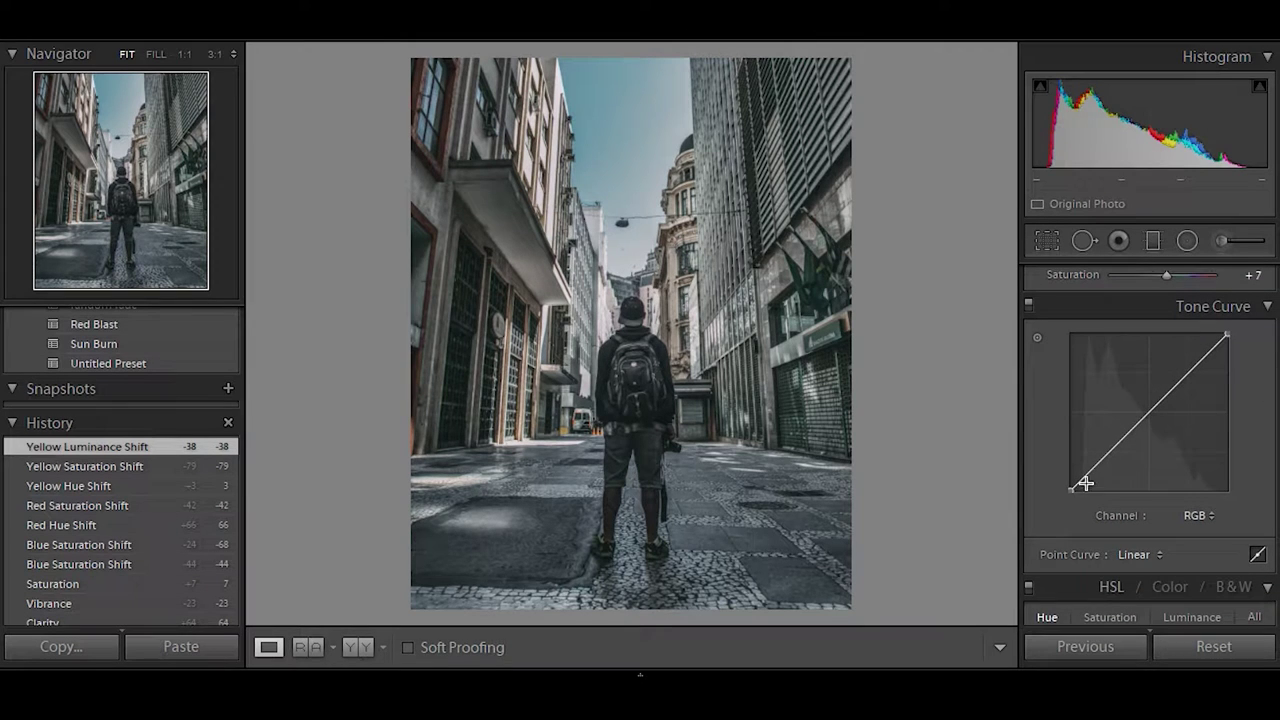
{"action": "mouse_move", "coordinate": [1071, 490]}
{"action": "left_mouse_down"}
{"action": "mouse_move", "coordinate": [1050, 476]}
{"action": "mouse_move", "coordinate": [1112, 441]}
{"action": "mouse_move", "coordinate": [1112, 472]}
{"action": "mouse_move", "coordinate": [1063, 488]}
{"action": "mouse_move", "coordinate": [1100, 472]}
{"action": "left_mouse_up"}
Add a post-crop vignette with Amount -33, Midpoint 40, Roundness -19 and Feather 70
{"action": "scroll", "coordinate": [1150, 450], "scroll_direction": "down", "scroll_amount": 5}
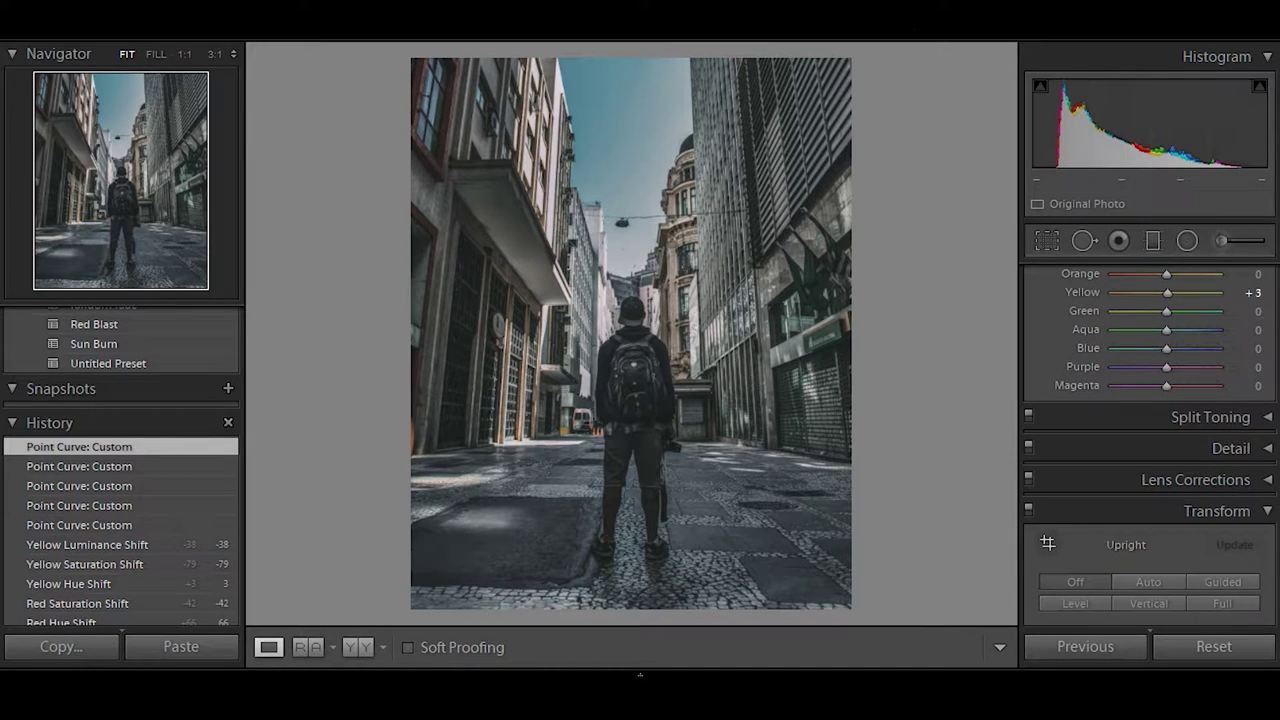
{"action": "scroll", "coordinate": [1150, 400], "scroll_direction": "down", "scroll_amount": 1}
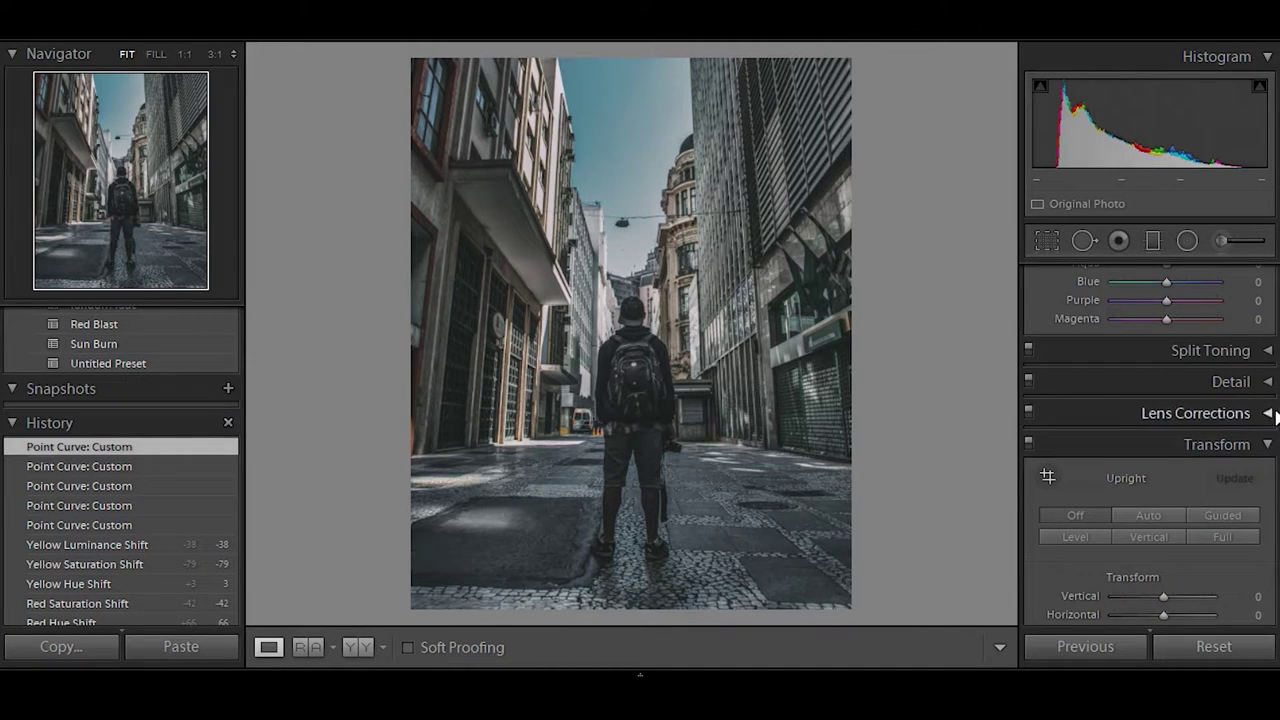
{"action": "left_click", "coordinate": [1265, 446]}
{"action": "left_click", "coordinate": [1268, 477]}
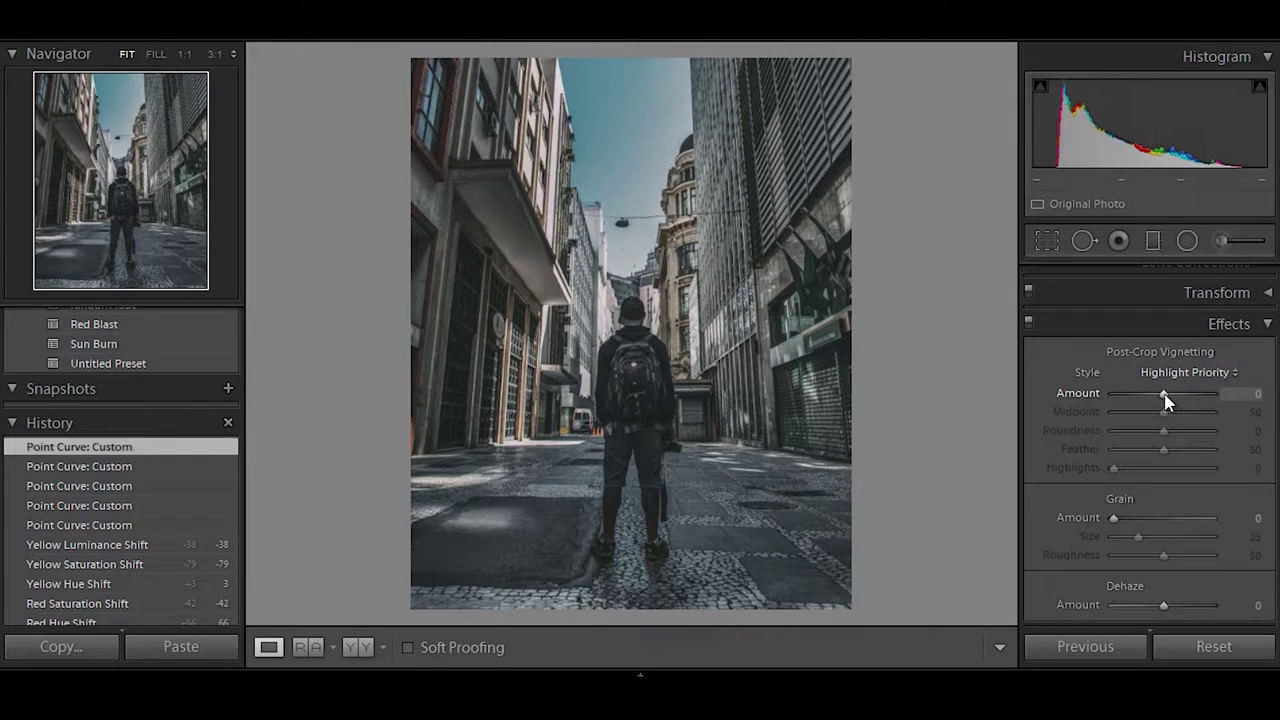
{"action": "mouse_move", "coordinate": [1163, 398]}
{"action": "left_mouse_down"}
{"action": "mouse_move", "coordinate": [1147, 400]}
{"action": "mouse_move", "coordinate": [1163, 434]}
{"action": "mouse_move", "coordinate": [1143, 434]}
{"action": "mouse_move", "coordinate": [1183, 458]}
{"action": "left_mouse_up"}
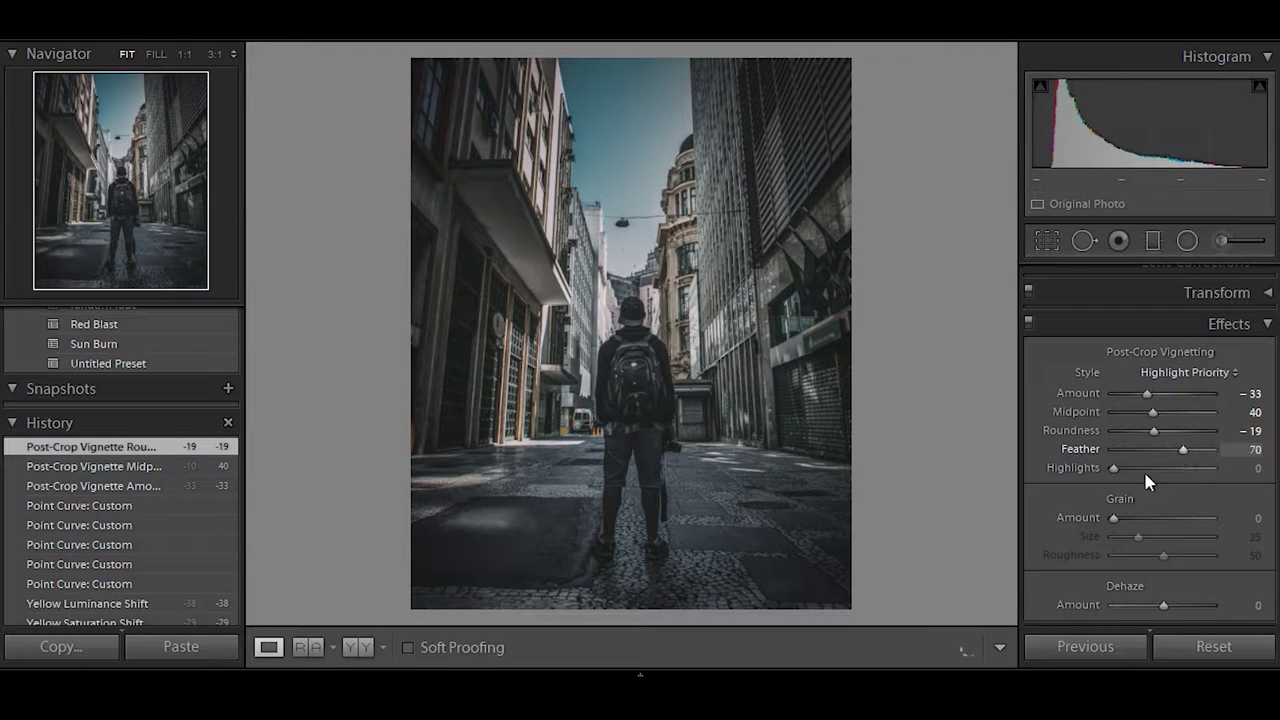
{"action": "left_click_drag", "start_coordinate": [691, 423], "coordinate": [603, 395]}
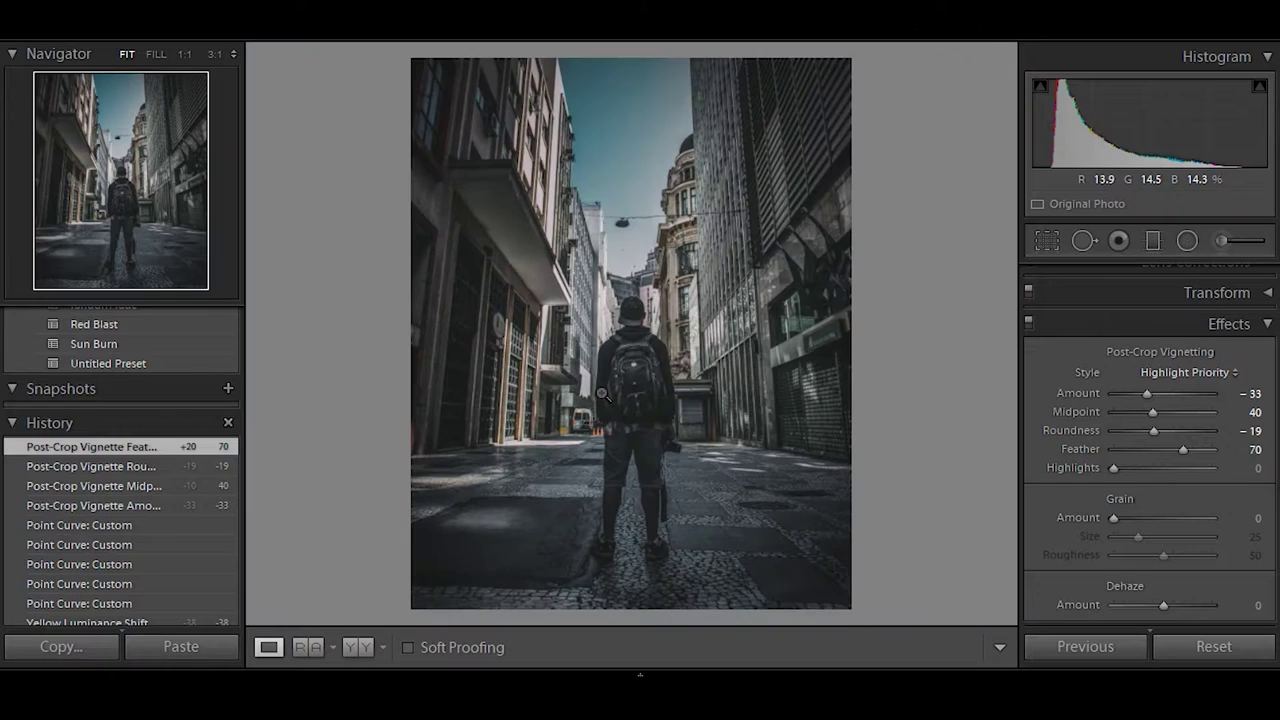
{"action": "scroll", "coordinate": [1150, 445], "scroll_direction": "down", "scroll_amount": 5}
{"action": "scroll", "coordinate": [1150, 445], "scroll_direction": "down", "scroll_amount": 3}
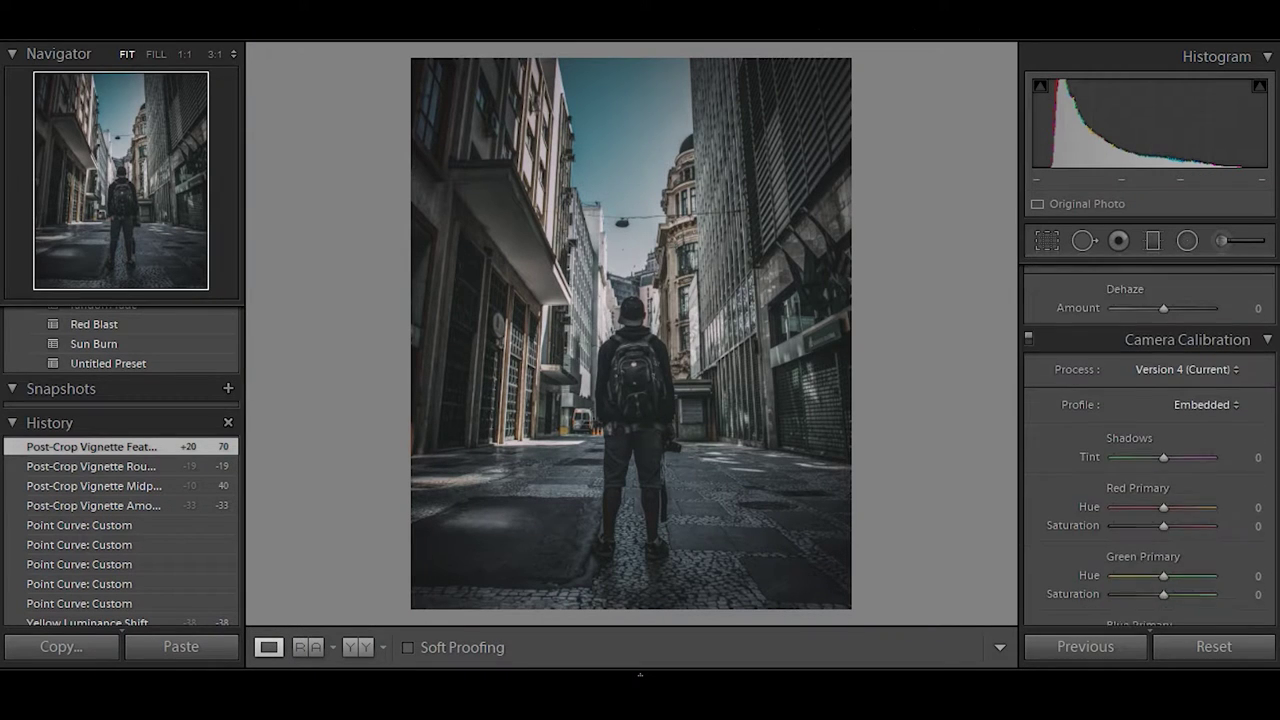
{"action": "scroll", "coordinate": [1150, 445], "scroll_direction": "down", "scroll_amount": 1}
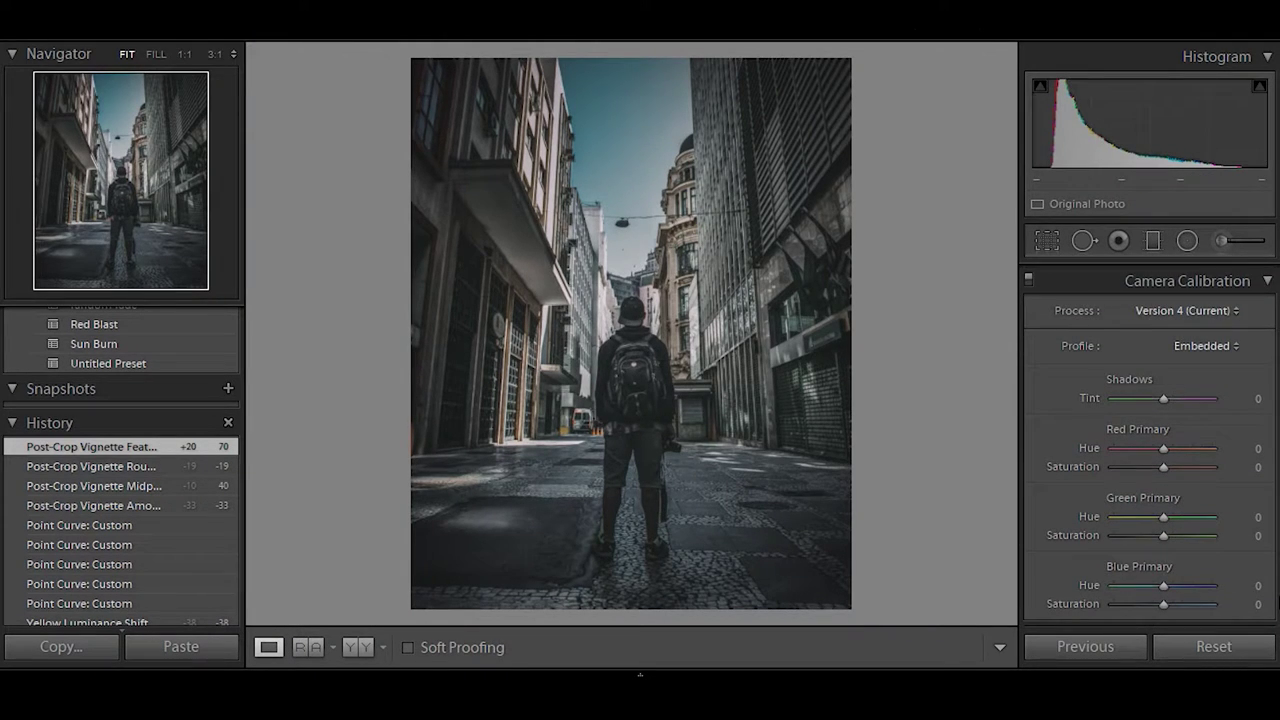
{"action": "scroll", "coordinate": [1150, 445], "scroll_direction": "up", "scroll_amount": 5}
{"action": "scroll", "coordinate": [1150, 445], "scroll_direction": "up", "scroll_amount": 3}
{"action": "scroll", "coordinate": [1150, 445], "scroll_direction": "up", "scroll_amount": 3}
{"action": "scroll", "coordinate": [1150, 445], "scroll_direction": "up", "scroll_amount": 2}
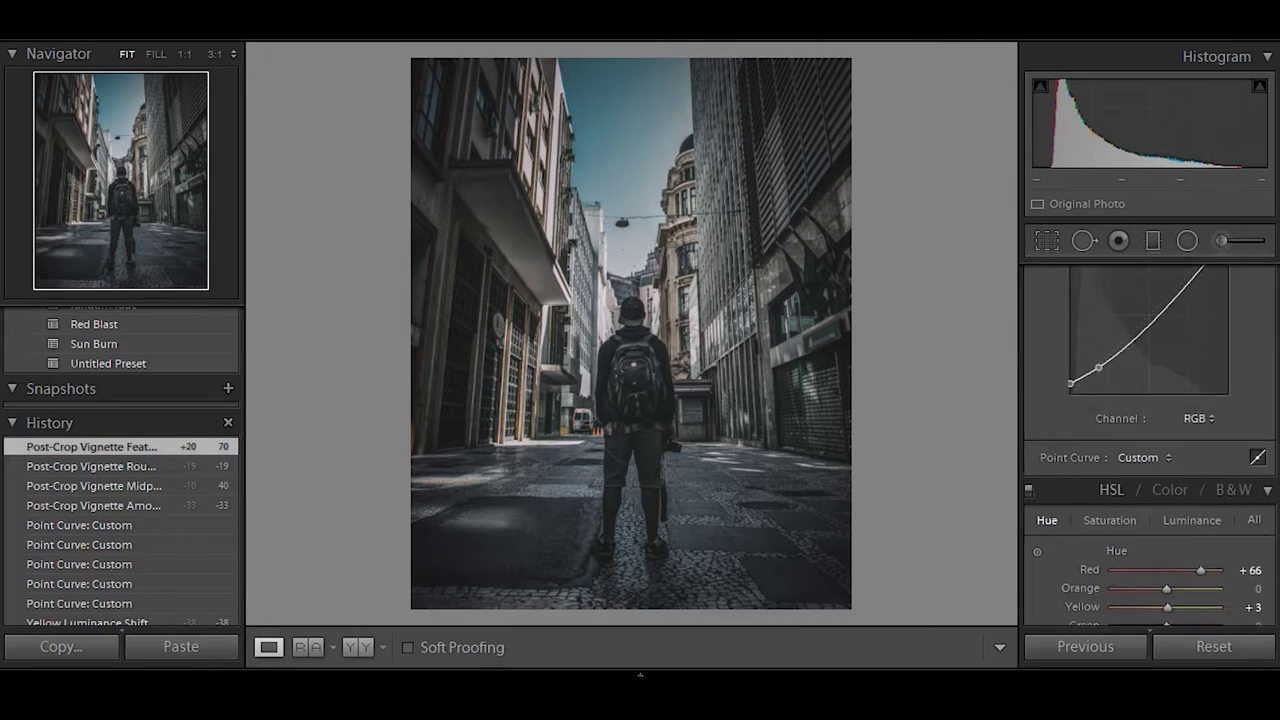
Add an upper RGB curve point near 70.2 / 75.3% for a gentle S-curve
{"action": "scroll", "coordinate": [1150, 445], "scroll_direction": "up", "scroll_amount": 2}
{"action": "scroll", "coordinate": [1150, 445], "scroll_direction": "up", "scroll_amount": 1}
{"action": "scroll", "coordinate": [1150, 445], "scroll_direction": "down", "scroll_amount": 1}
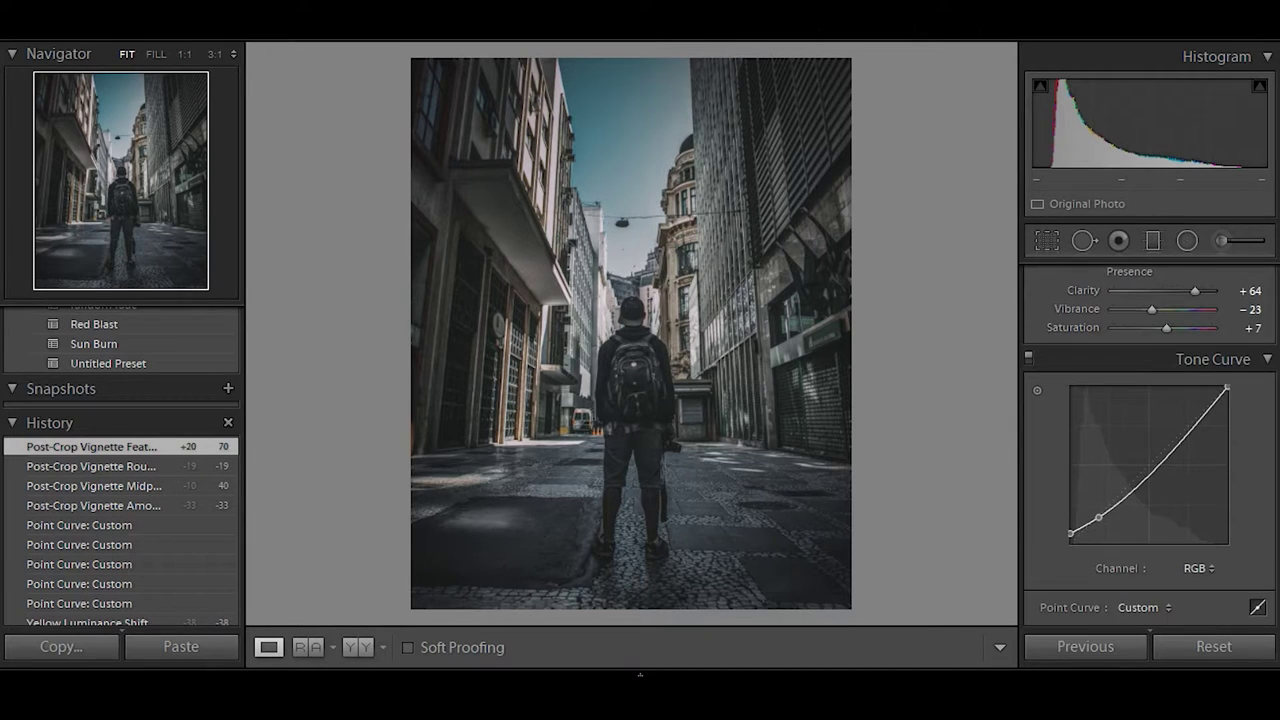
{"action": "left_click_drag", "start_coordinate": [1187, 429], "coordinate": [1183, 437]}
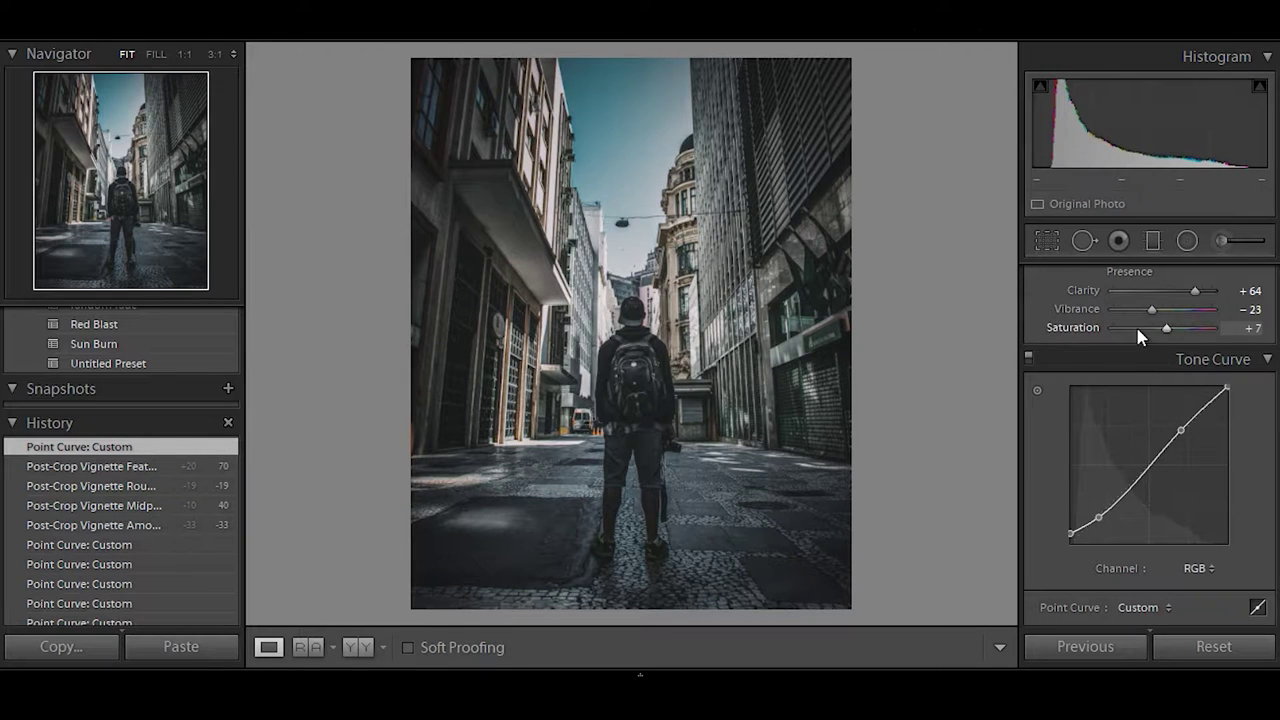
{"action": "scroll", "coordinate": [1229, 393], "scroll_direction": "down", "scroll_amount": 3}
{"action": "scroll", "coordinate": [1265, 438], "scroll_direction": "down", "scroll_amount": 1}
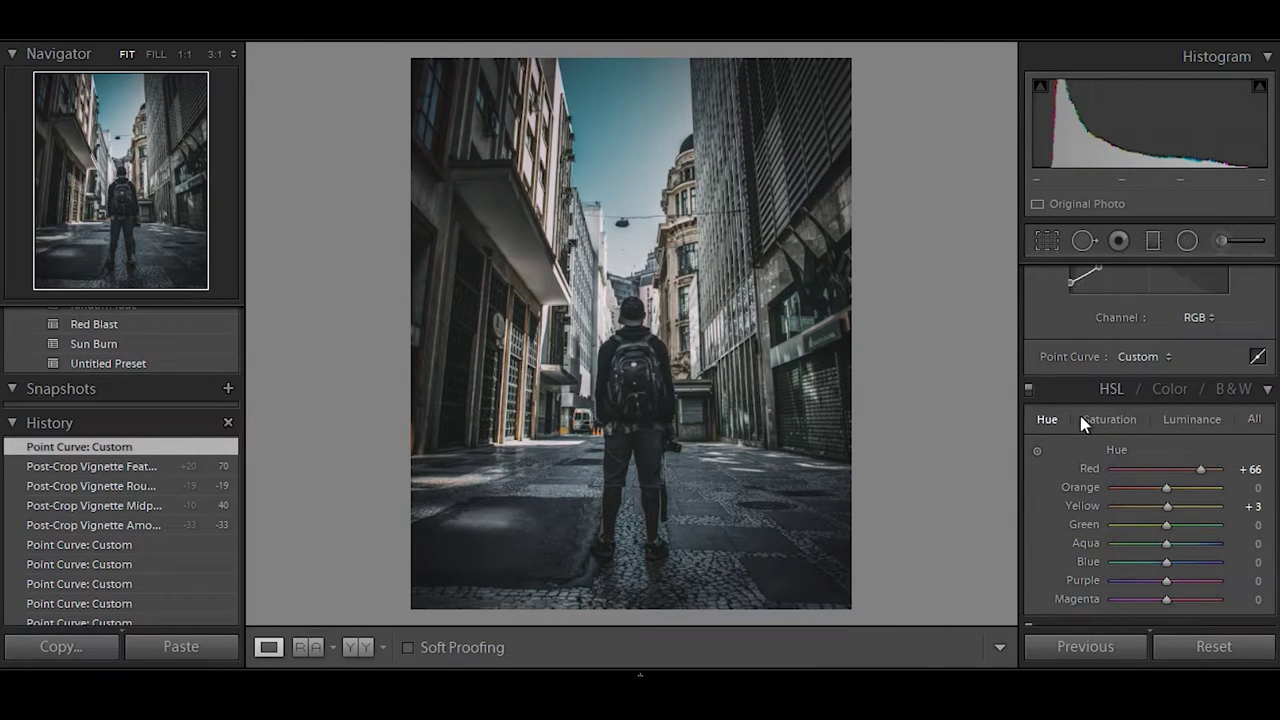
{"action": "left_click", "coordinate": [1105, 420]}
Drop Blue saturation to -87 and check the result at 1:1 zoom
{"action": "scroll", "coordinate": [1150, 470], "scroll_direction": "down", "scroll_amount": 2}
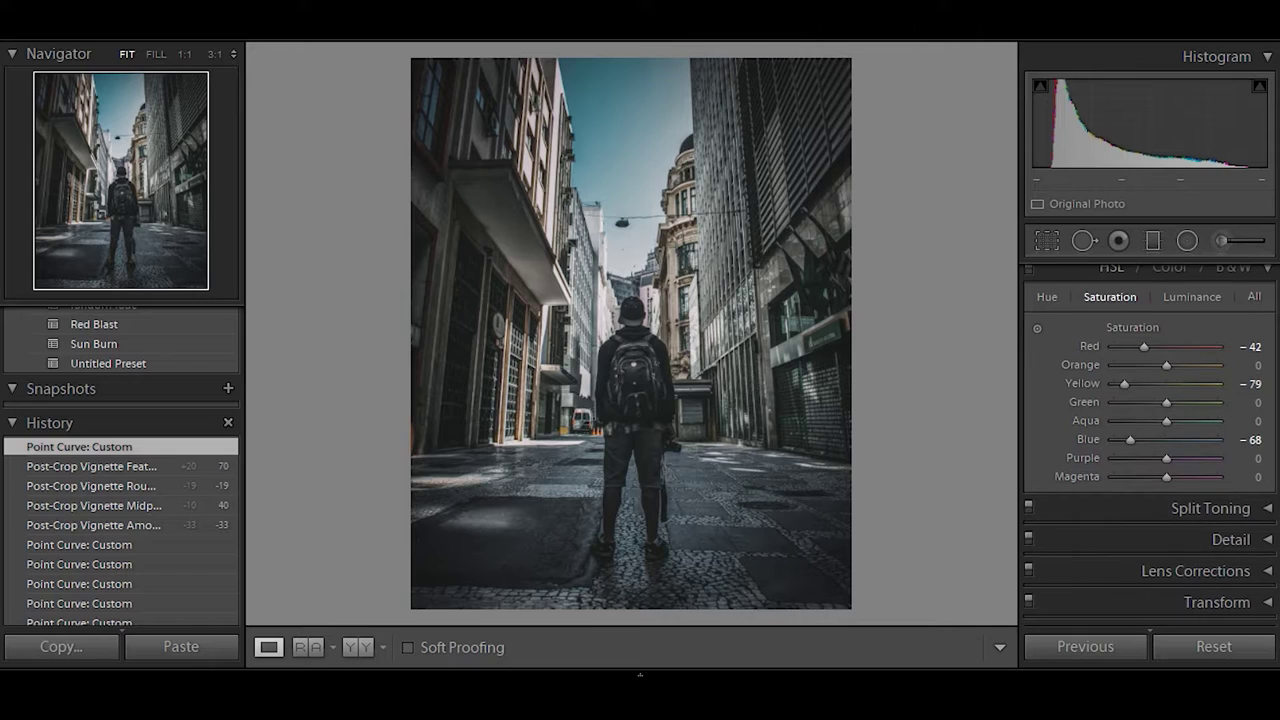
{"action": "left_click_drag", "start_coordinate": [1128, 443], "coordinate": [1111, 443]}
{"action": "left_click_drag", "start_coordinate": [1119, 446], "coordinate": [1120, 446]}
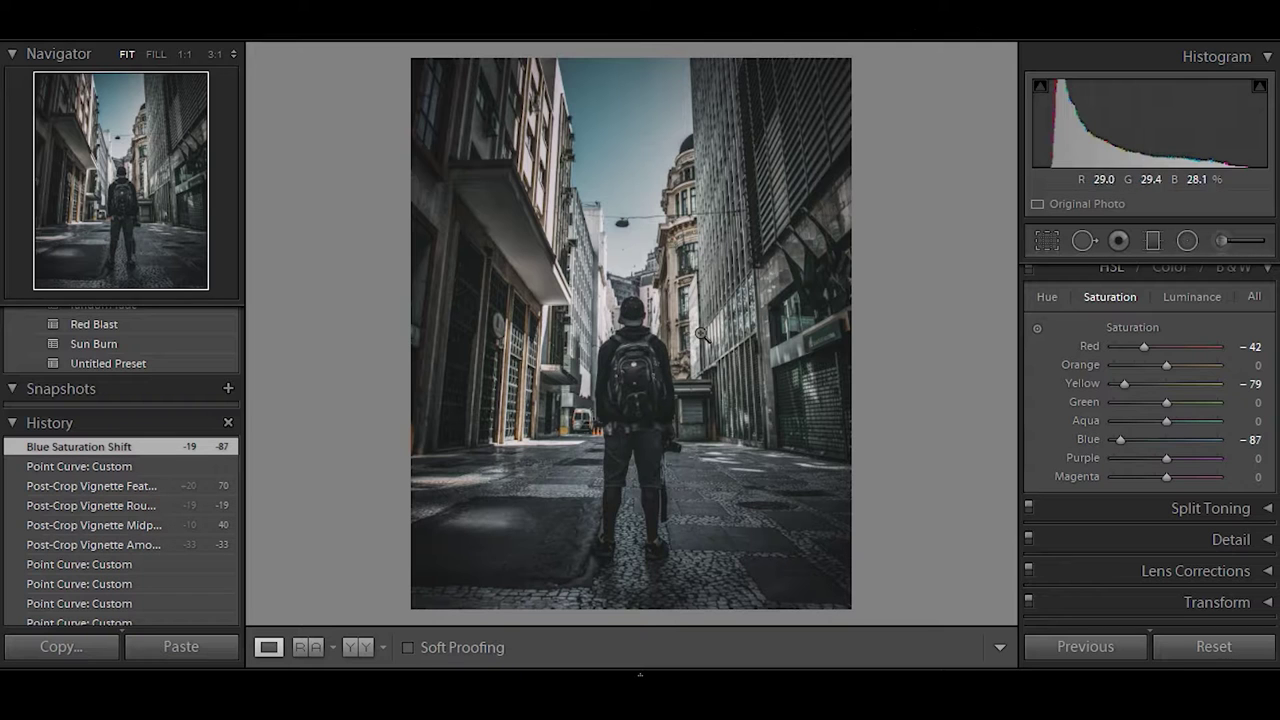
{"action": "left_click", "coordinate": [641, 353]}
{"action": "left_click", "coordinate": [641, 353]}
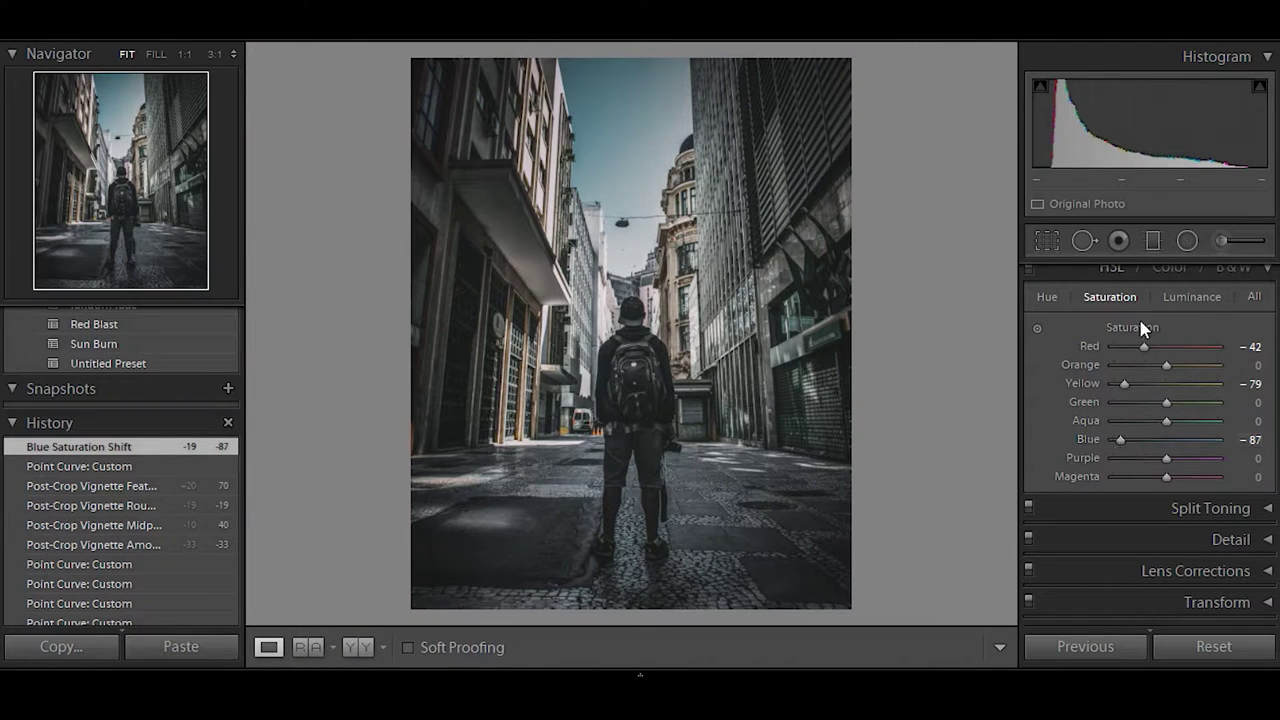
Review the HSL Hue and Luminance settings, then collapse the Effects panel
{"action": "left_click", "coordinate": [1048, 302]}
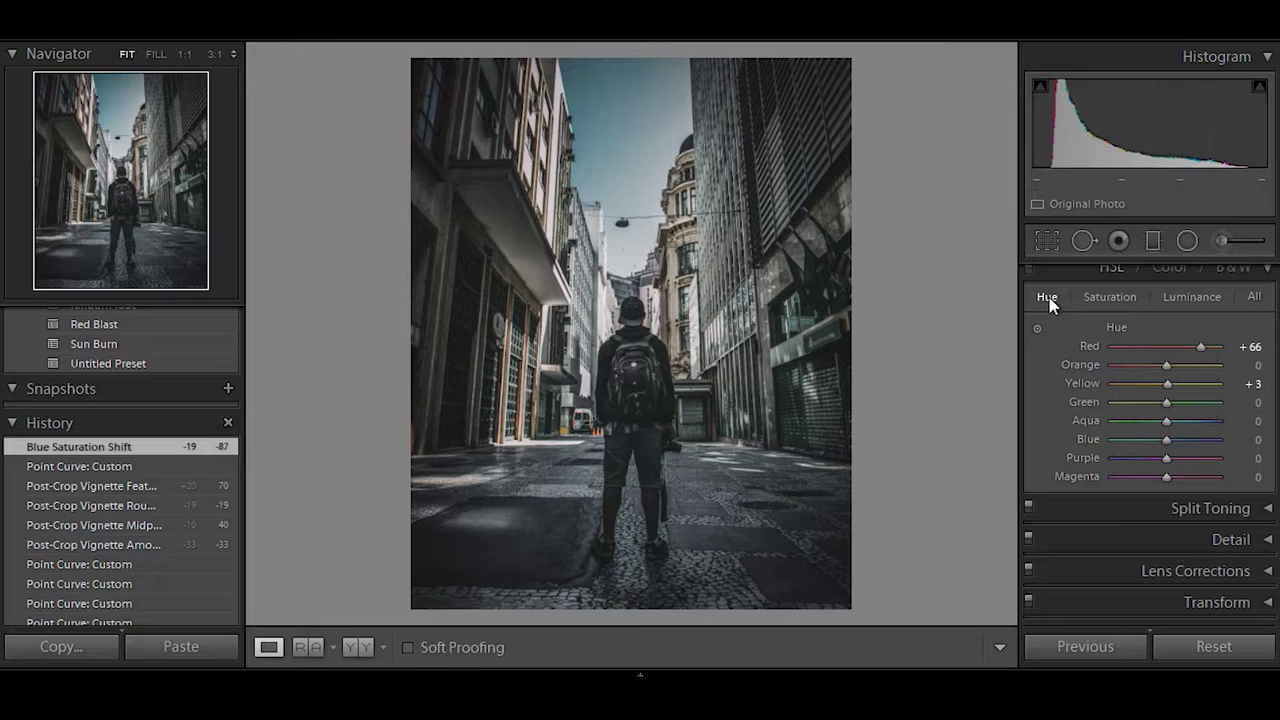
{"action": "left_click", "coordinate": [1195, 298]}
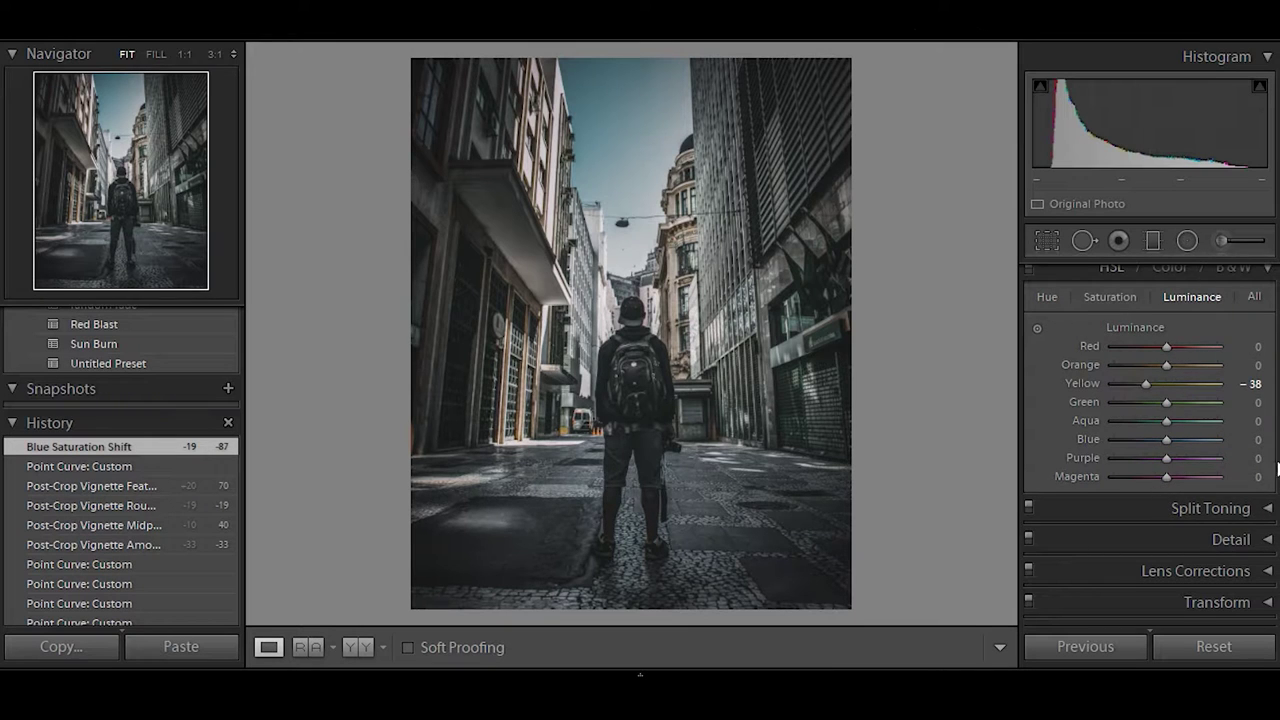
{"action": "scroll", "coordinate": [1158, 492], "scroll_direction": "down", "scroll_amount": 1}
{"action": "scroll", "coordinate": [1150, 450], "scroll_direction": "down", "scroll_amount": 3}
{"action": "left_click", "coordinate": [1267, 440]}
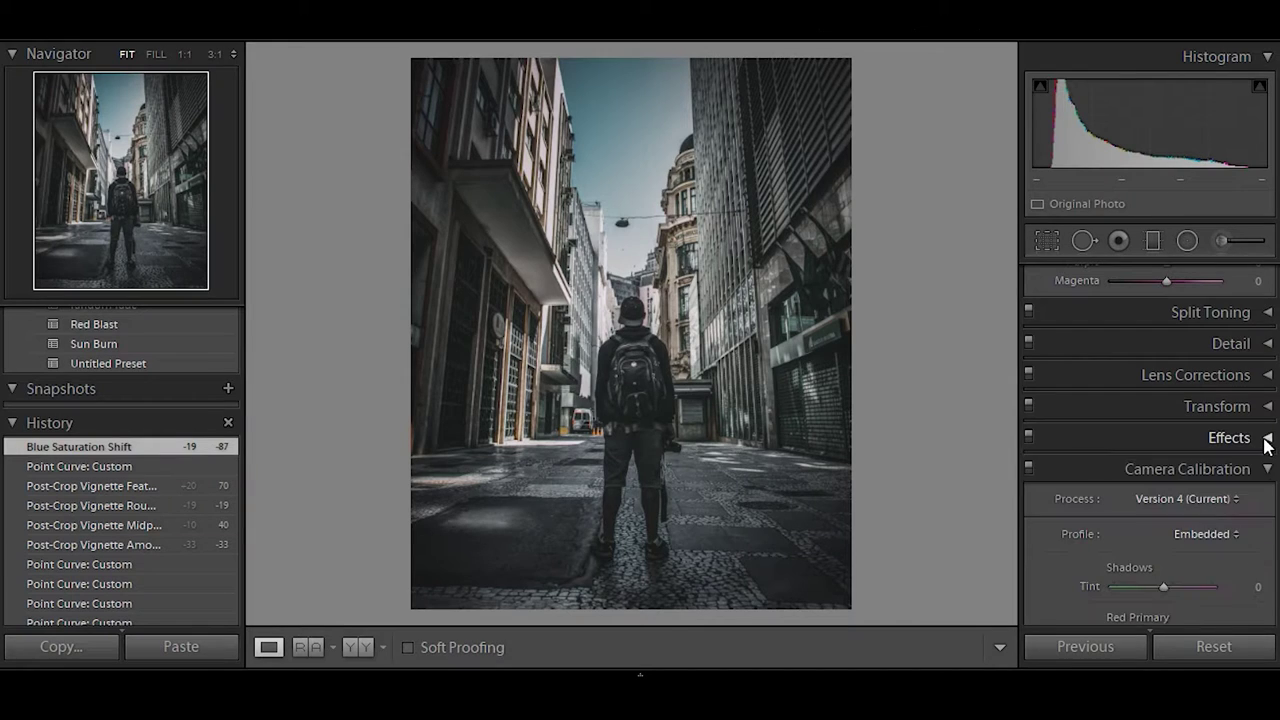
Add film grain with Amount 14, Size 39 and Roughness 32
{"action": "left_click", "coordinate": [1267, 440]}
{"action": "left_click", "coordinate": [1267, 325]}
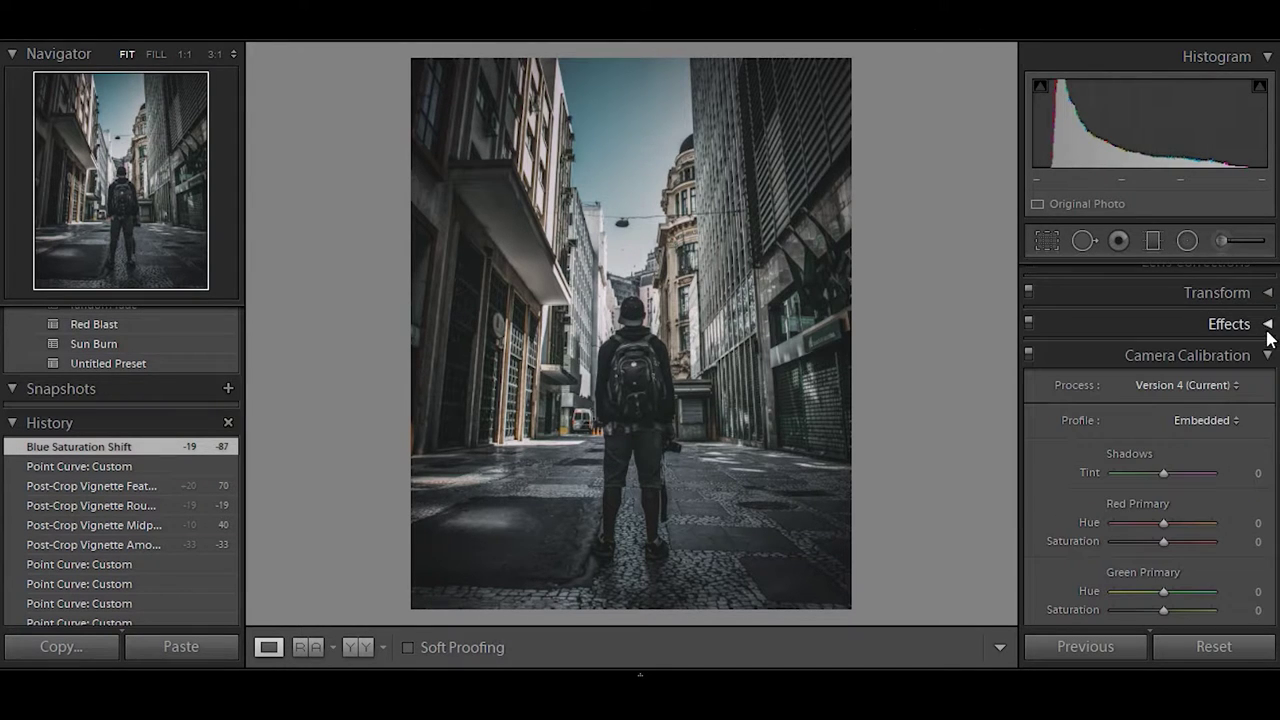
{"action": "left_click", "coordinate": [1266, 291]}
{"action": "left_click", "coordinate": [1266, 279]}
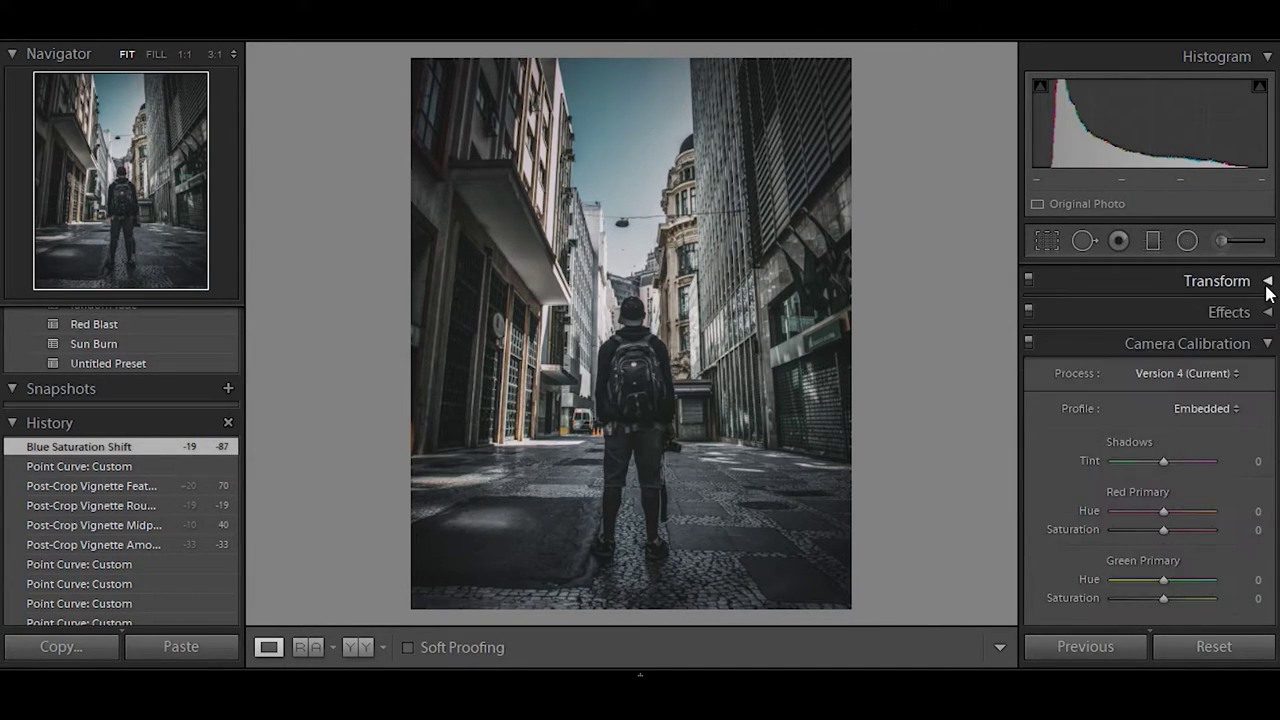
{"action": "left_click", "coordinate": [1267, 313]}
{"action": "mouse_move", "coordinate": [1113, 507]}
{"action": "left_mouse_down"}
{"action": "mouse_move", "coordinate": [1158, 514]}
{"action": "mouse_move", "coordinate": [1133, 532]}
{"action": "mouse_move", "coordinate": [1152, 531]}
{"action": "mouse_move", "coordinate": [1150, 552]}
{"action": "left_mouse_up"}
{"action": "left_click", "coordinate": [1150, 552]}
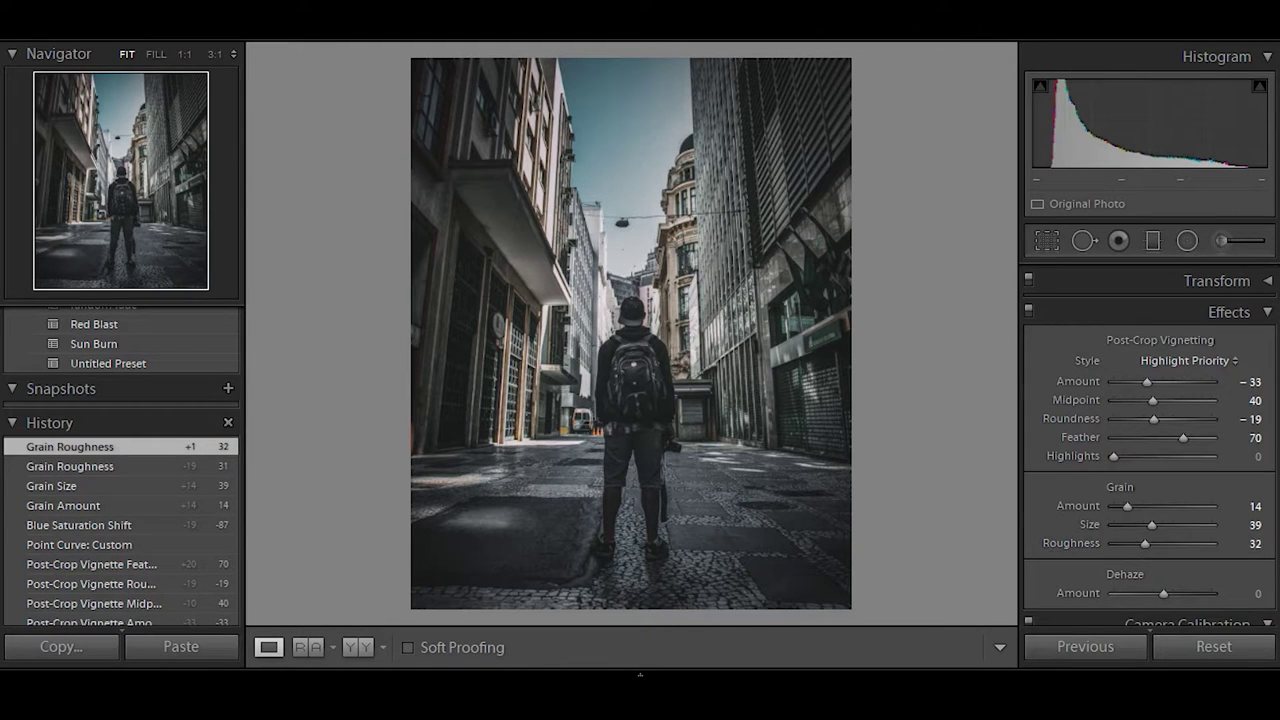
Use the targeted hue adjustment to shift Orange hue to -61
{"action": "scroll", "coordinate": [1150, 552], "scroll_direction": "up", "scroll_amount": 5}
{"action": "scroll", "coordinate": [1150, 552], "scroll_direction": "up", "scroll_amount": 5}
{"action": "scroll", "coordinate": [1150, 552], "scroll_direction": "up", "scroll_amount": 3}
{"action": "scroll", "coordinate": [1276, 398], "scroll_direction": "up", "scroll_amount": 1}
{"action": "scroll", "coordinate": [1276, 398], "scroll_direction": "down", "scroll_amount": 5}
{"action": "scroll", "coordinate": [1276, 398], "scroll_direction": "up", "scroll_amount": 3}
{"action": "scroll", "coordinate": [1276, 398], "scroll_direction": "up", "scroll_amount": 1}
{"action": "scroll", "coordinate": [1276, 398], "scroll_direction": "down", "scroll_amount": 4}
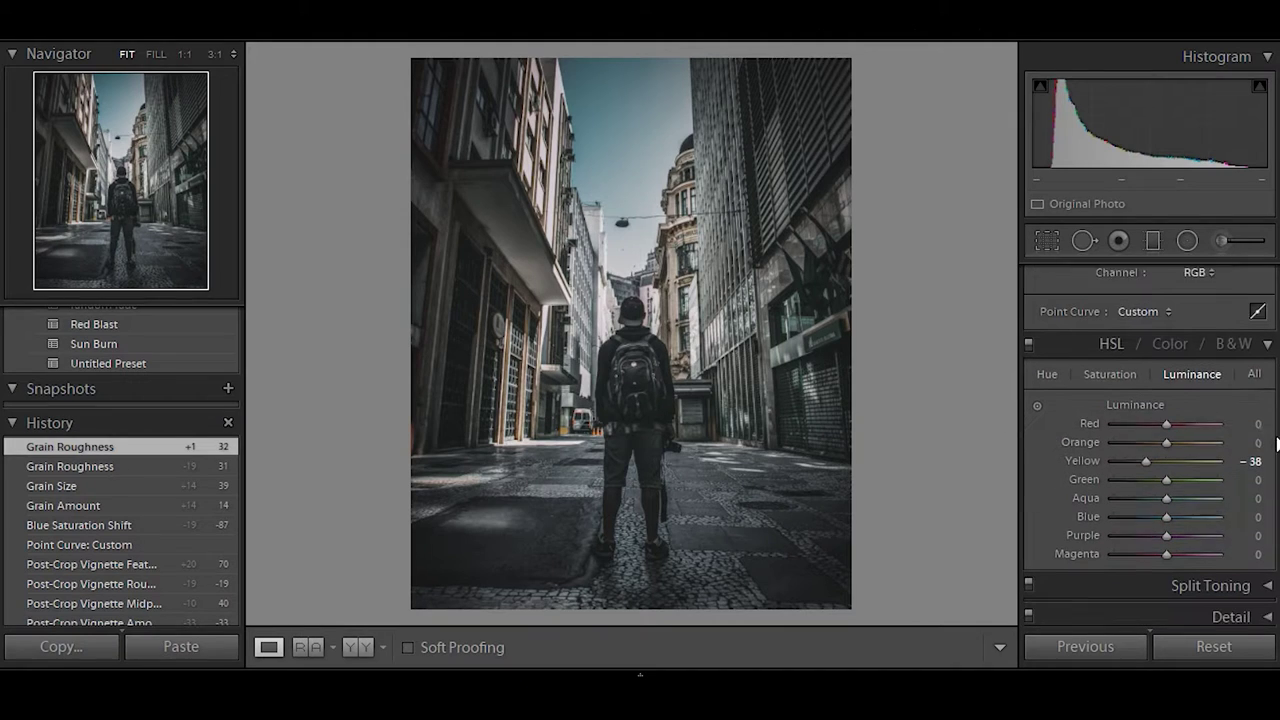
{"action": "left_click", "coordinate": [1047, 366]}
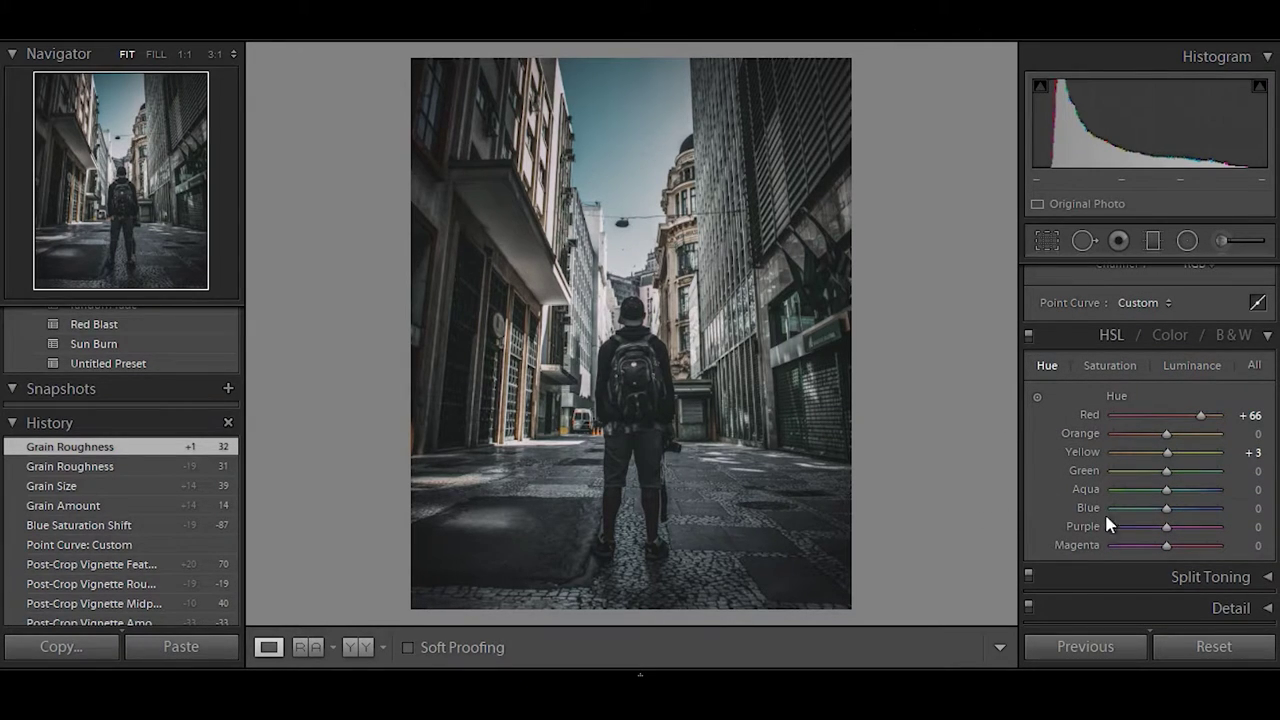
{"action": "left_click", "coordinate": [1037, 398]}
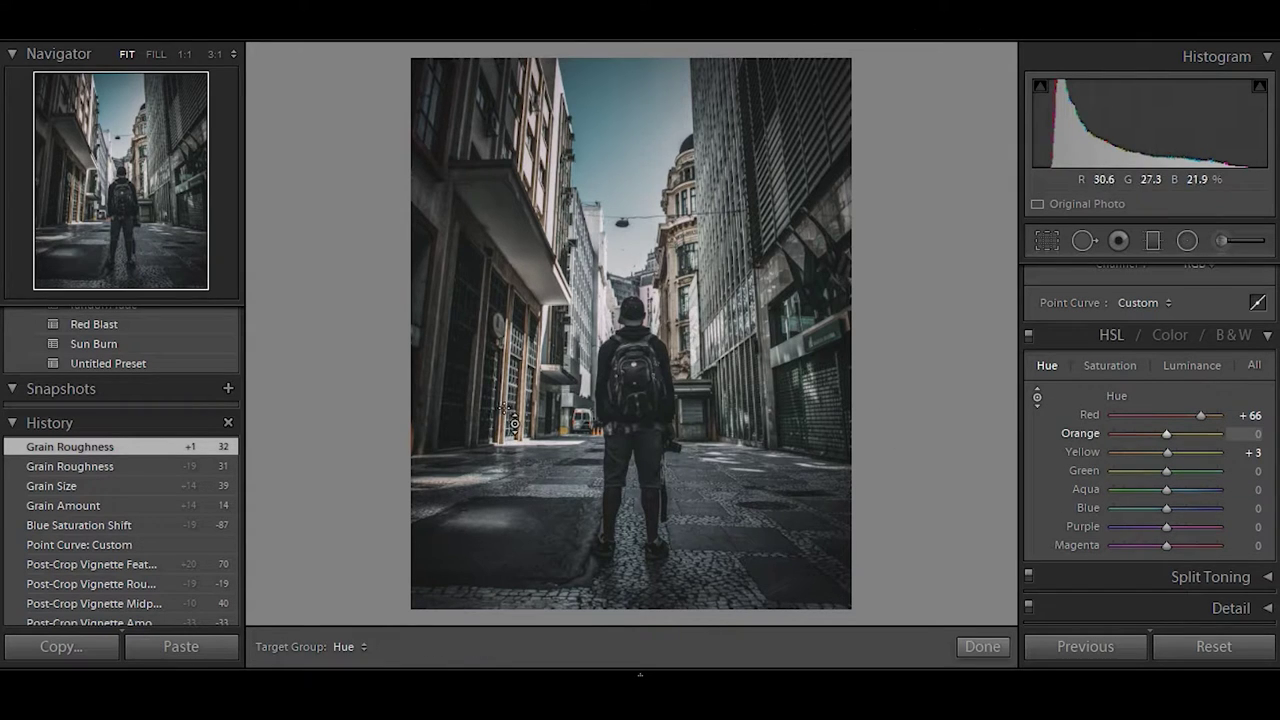
{"action": "left_click_drag", "start_coordinate": [1166, 434], "coordinate": [1133, 437]}
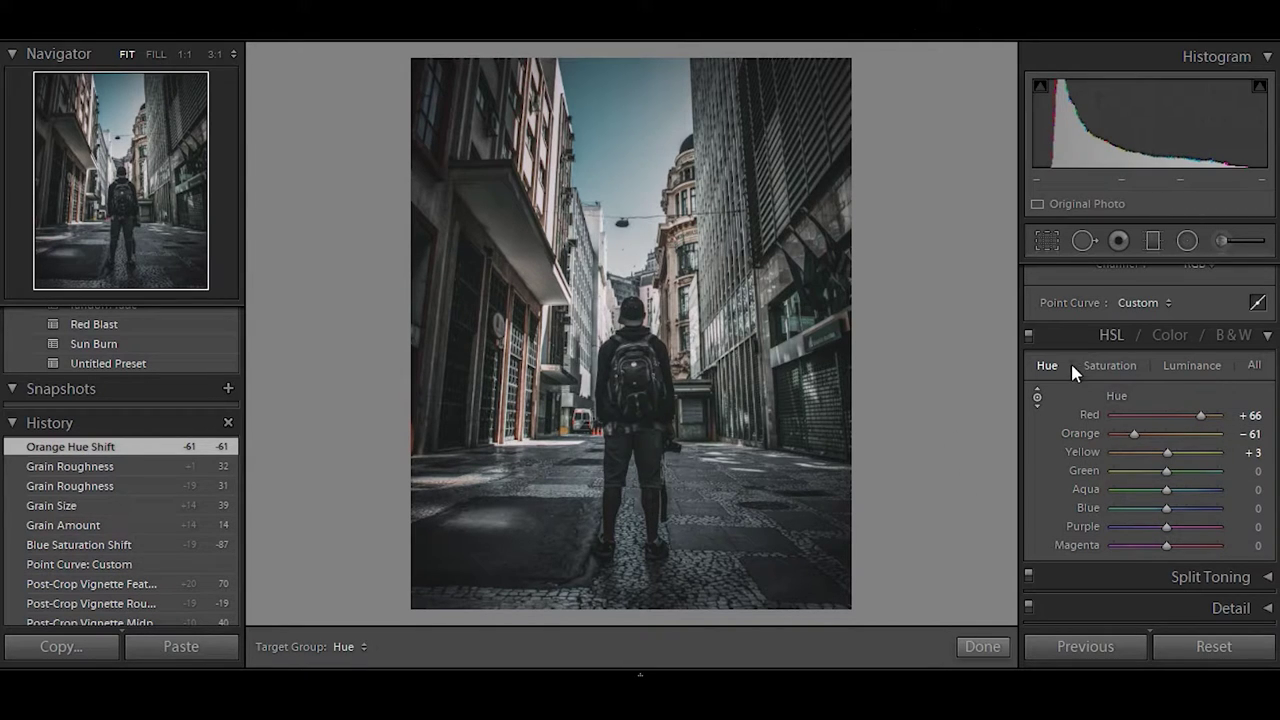
Set Aqua hue to +24 and raise Aqua saturation to +5
{"action": "left_click", "coordinate": [1100, 366]}
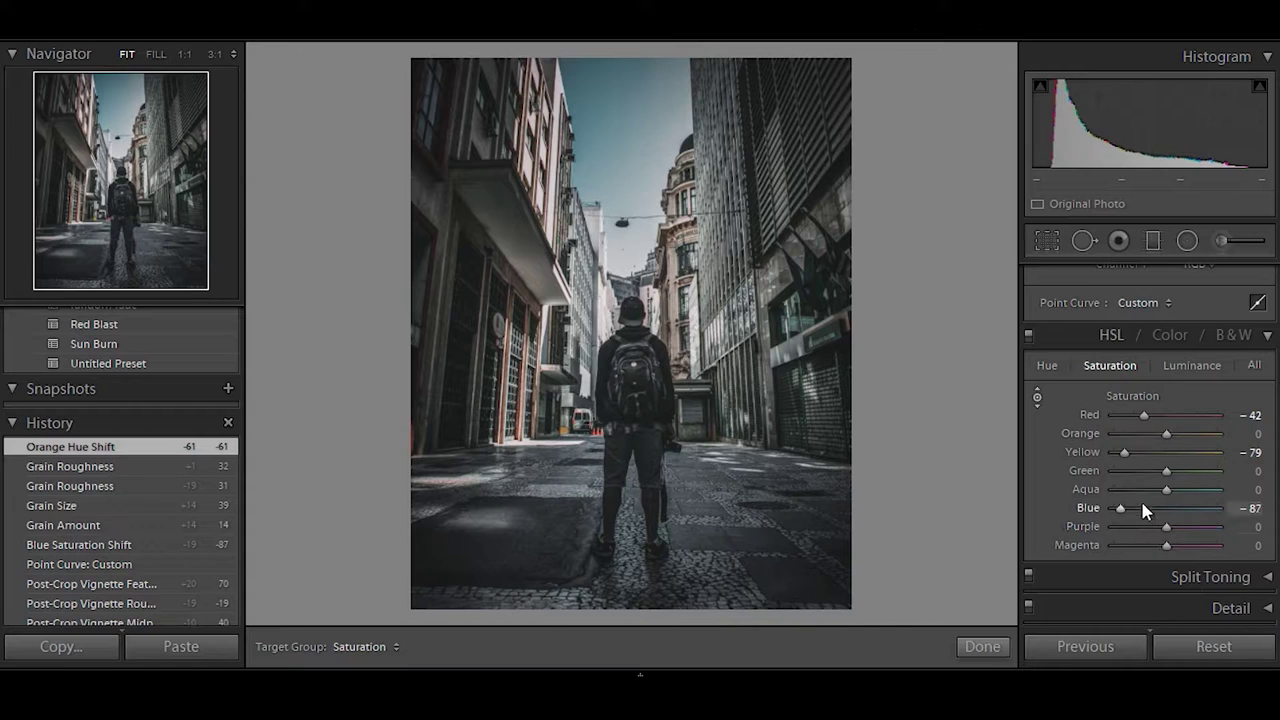
{"action": "left_click", "coordinate": [1047, 366]}
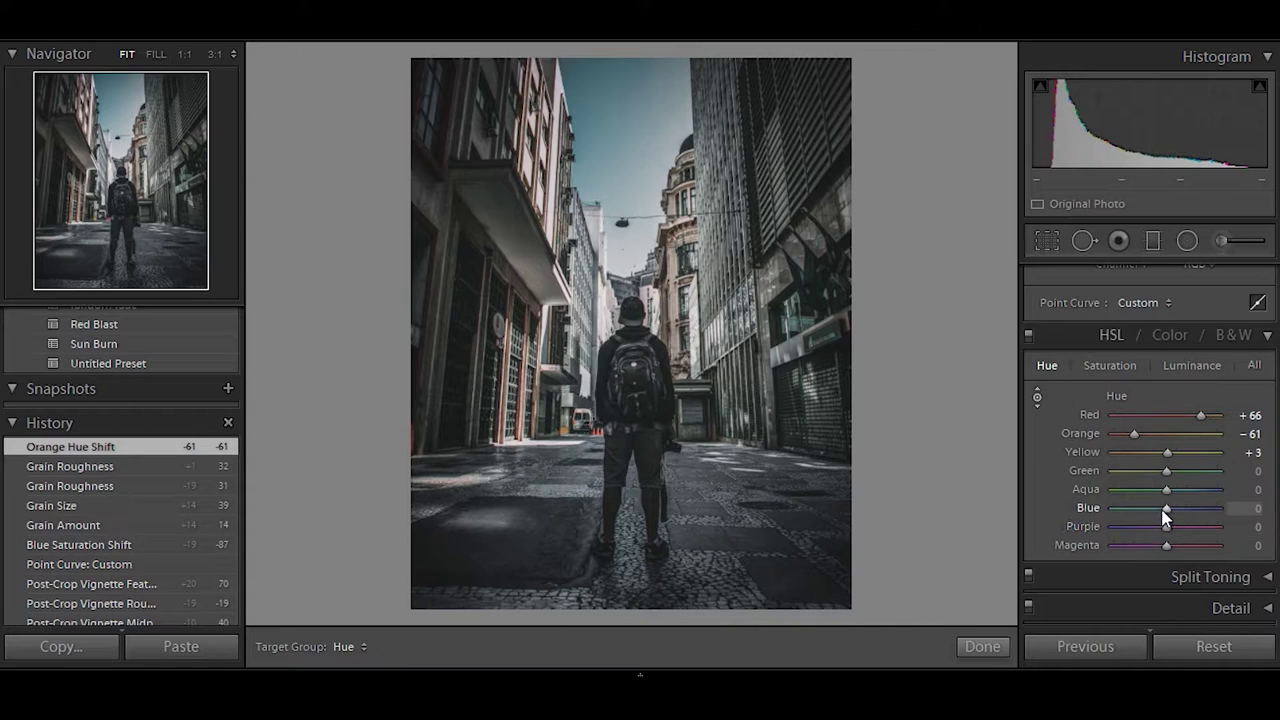
{"action": "mouse_move", "coordinate": [1166, 489]}
{"action": "left_mouse_down"}
{"action": "mouse_move", "coordinate": [1113, 490]}
{"action": "mouse_move", "coordinate": [1177, 508]}
{"action": "left_mouse_up"}
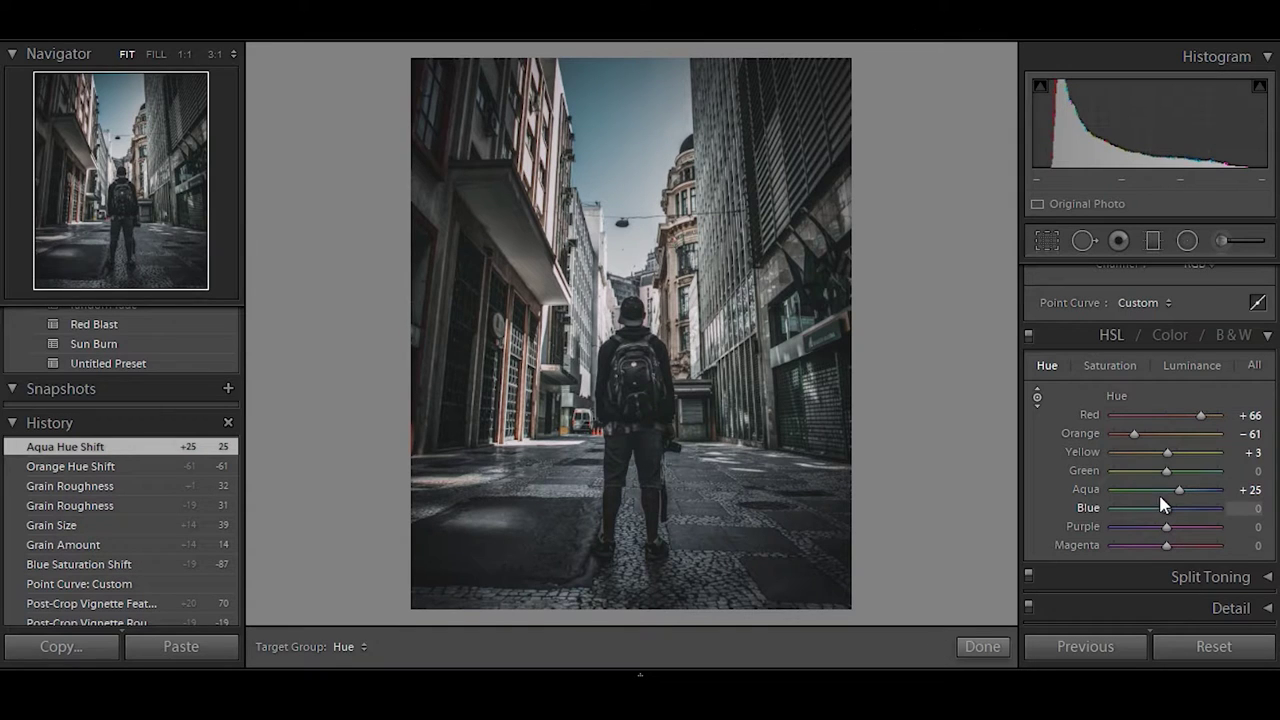
{"action": "left_click", "coordinate": [1037, 399]}
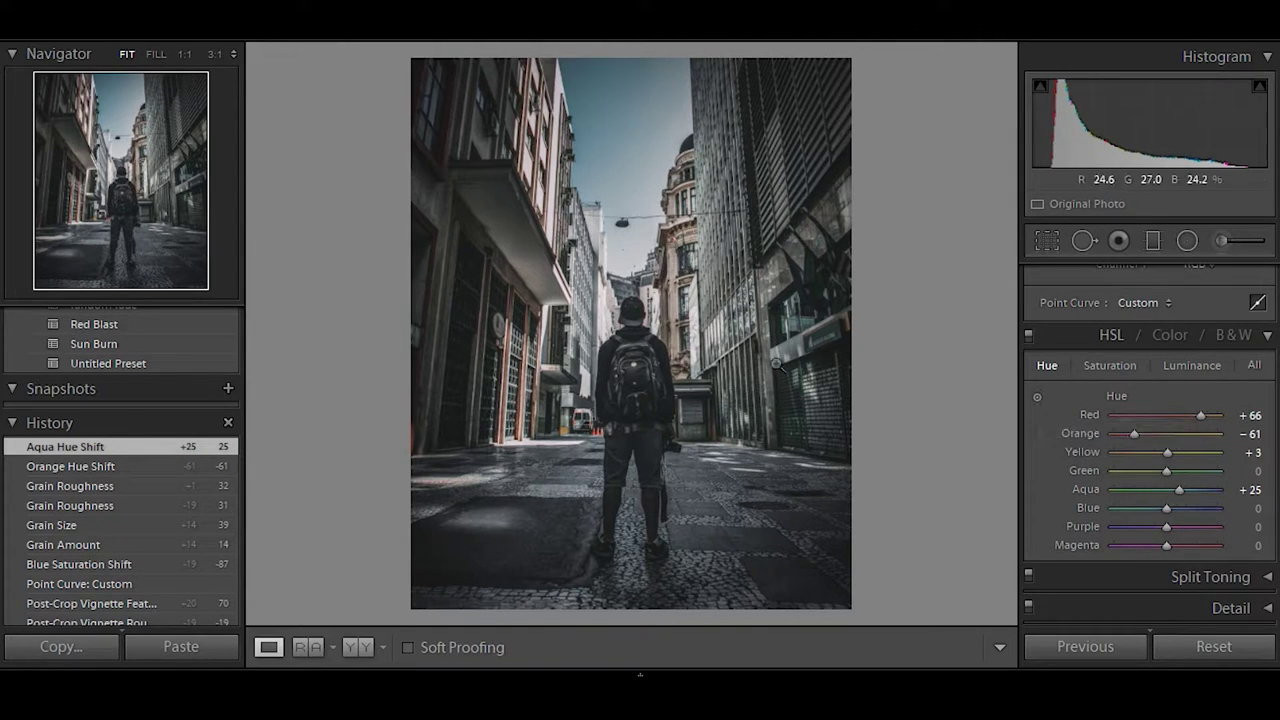
{"action": "left_click", "coordinate": [1037, 399]}
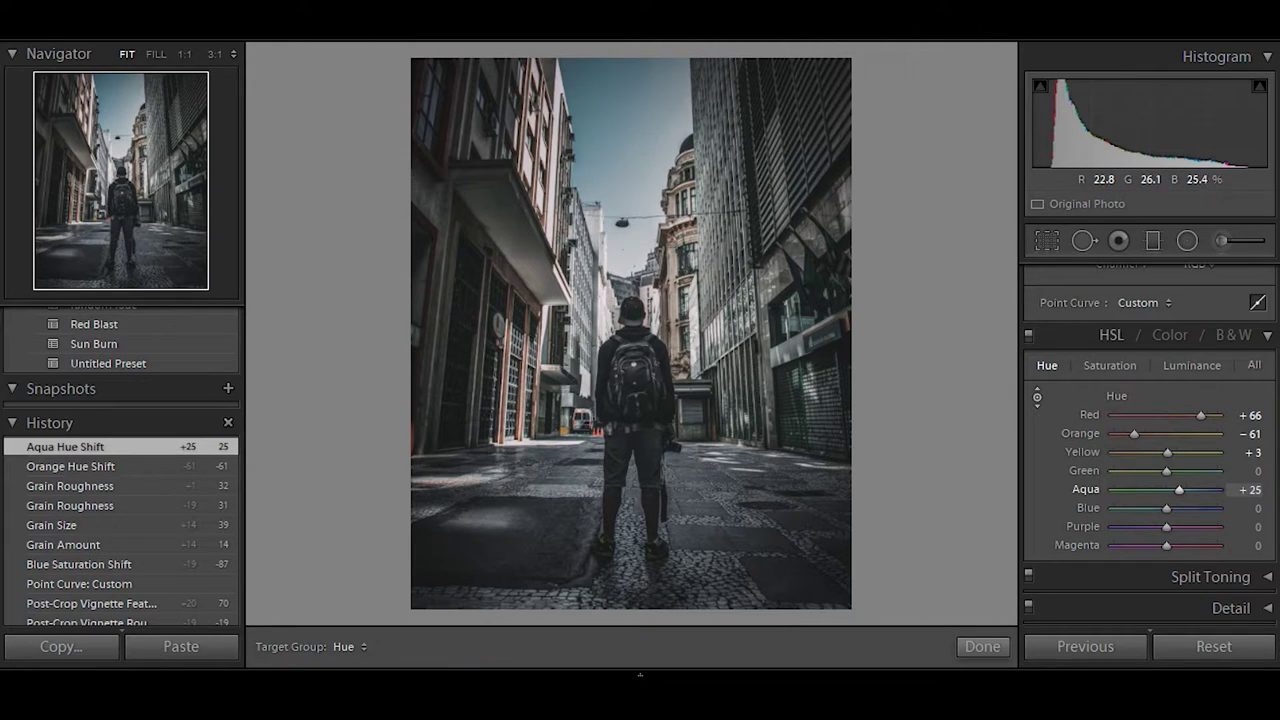
{"action": "left_click_drag", "start_coordinate": [833, 340], "coordinate": [835, 352]}
{"action": "left_click", "coordinate": [1110, 365]}
{"action": "mouse_move", "coordinate": [1166, 489]}
{"action": "left_mouse_down"}
{"action": "mouse_move", "coordinate": [1120, 490]}
{"action": "mouse_move", "coordinate": [1186, 503]}
{"action": "mouse_move", "coordinate": [1169, 505]}
{"action": "left_mouse_up"}
{"action": "left_click", "coordinate": [1044, 366]}
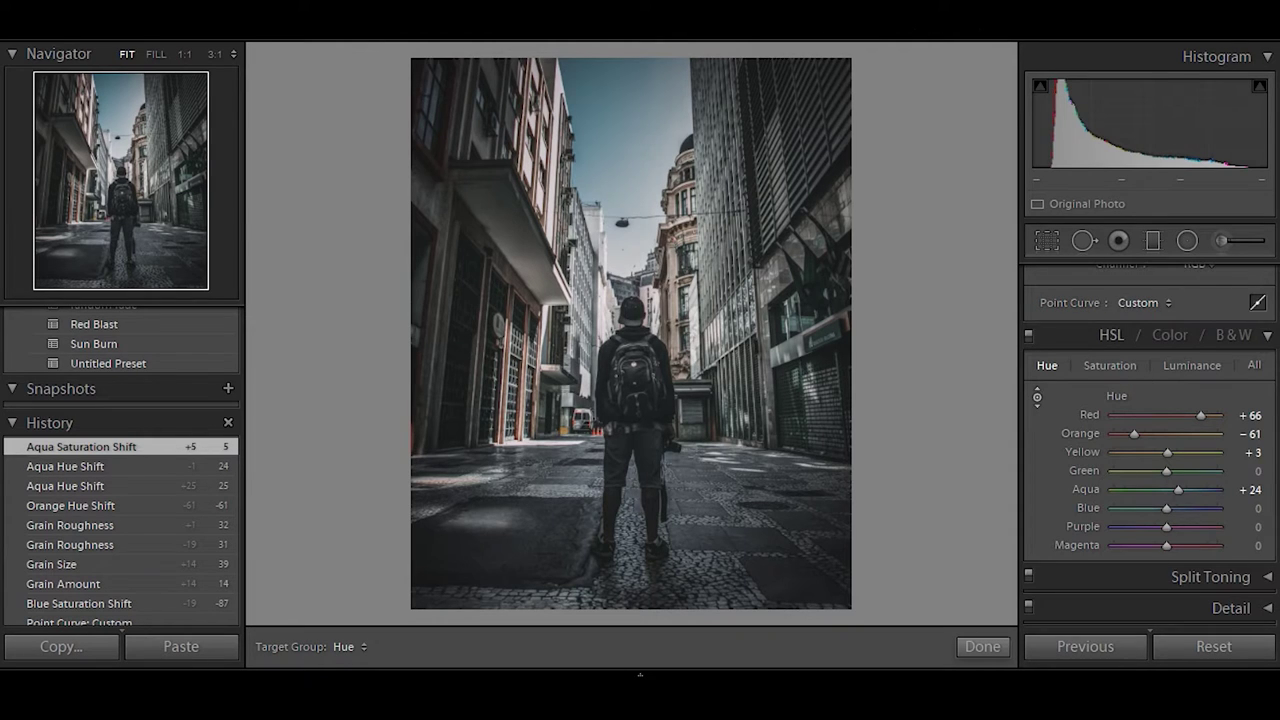
Leave Temp at -3 and show a side-by-side Before & After comparison
{"action": "scroll", "coordinate": [1266, 380], "scroll_direction": "up", "scroll_amount": 5}
{"action": "scroll", "coordinate": [1262, 318], "scroll_direction": "up", "scroll_amount": 5}
{"action": "scroll", "coordinate": [1262, 318], "scroll_direction": "down", "scroll_amount": 2}
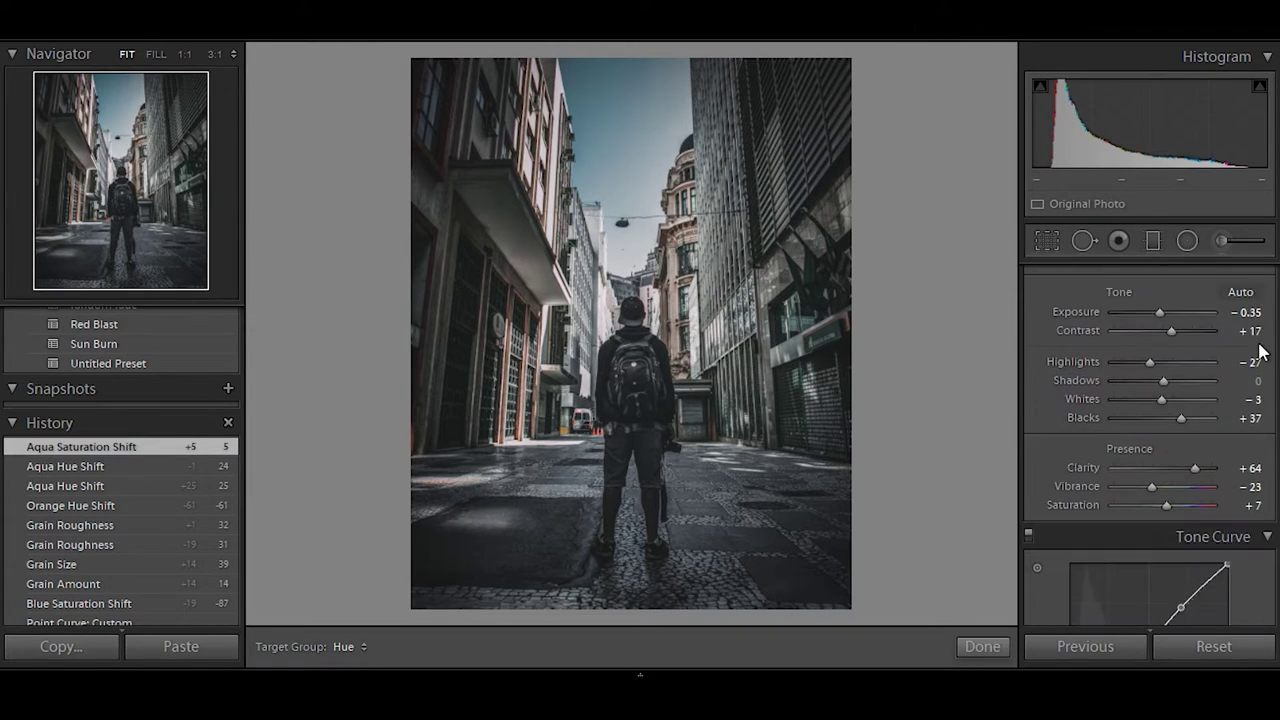
{"action": "left_click_drag", "start_coordinate": [1162, 326], "coordinate": [1164, 330]}
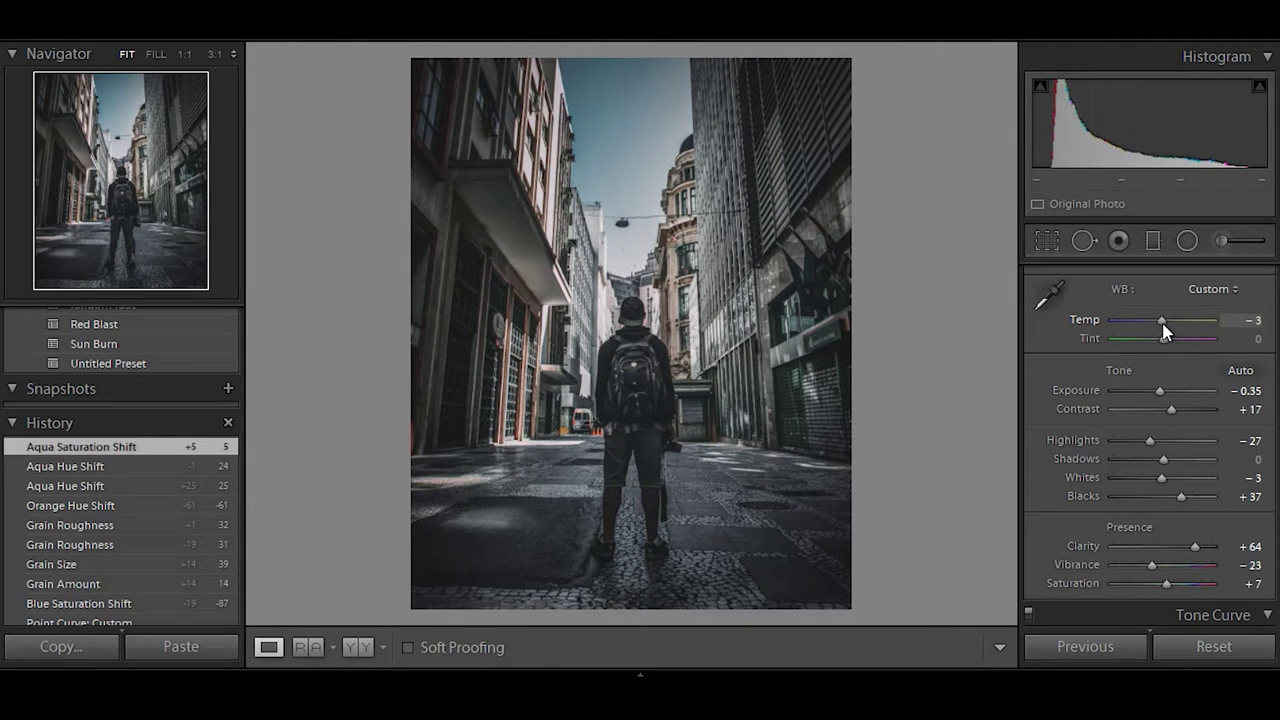
{"action": "scroll", "coordinate": [172, 570], "scroll_direction": "down", "scroll_amount": 10}
{"action": "scroll", "coordinate": [166, 577], "scroll_direction": "down", "scroll_amount": 5}
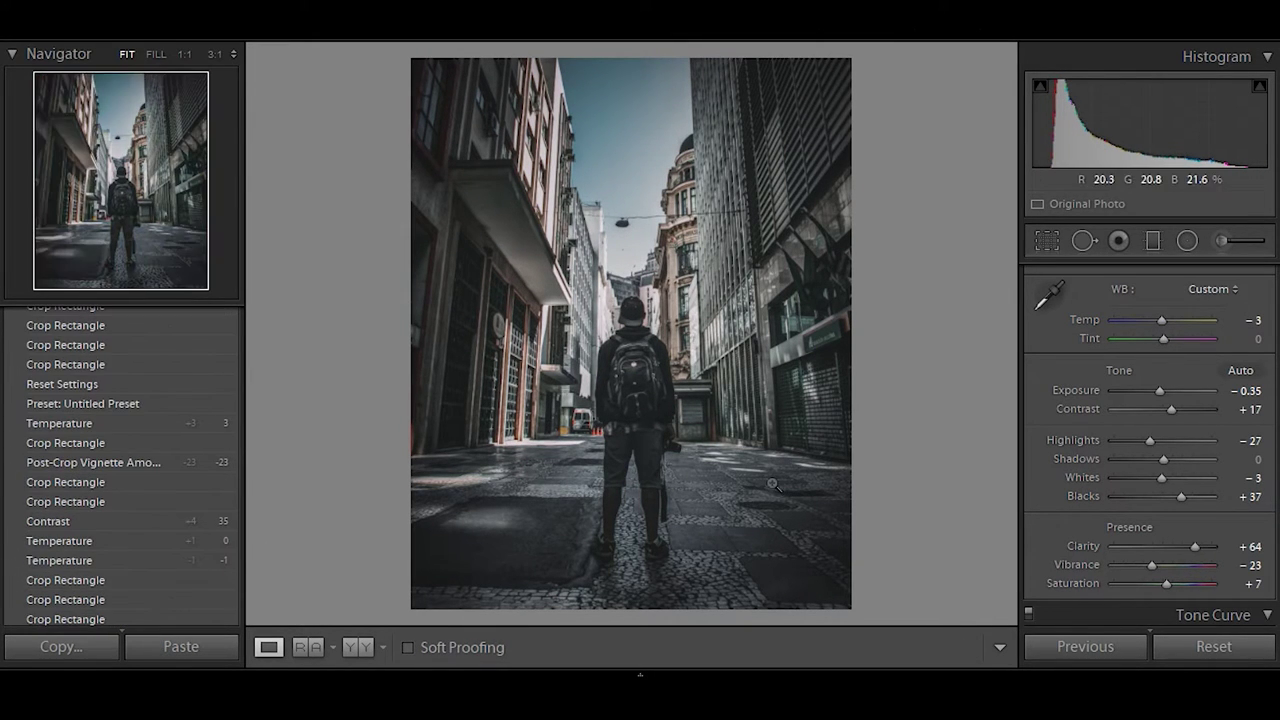
{"action": "left_click", "coordinate": [360, 648]}
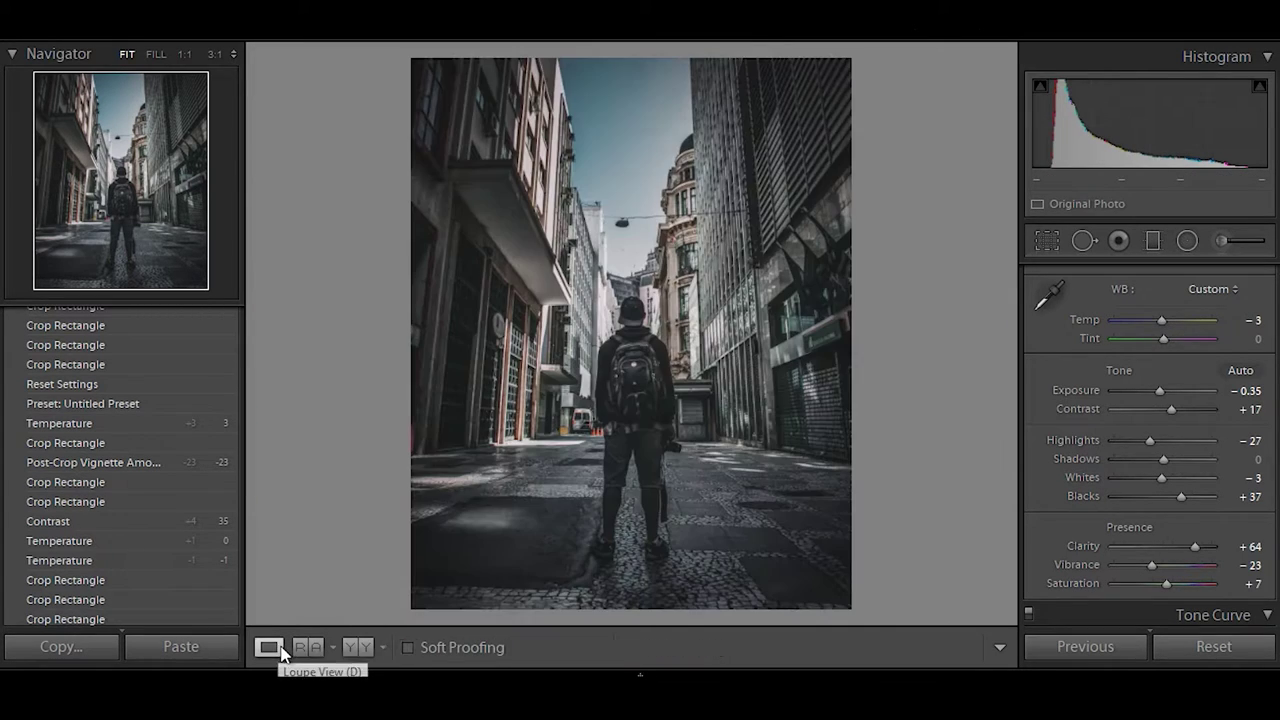
{"action": "left_click", "coordinate": [268, 647]}
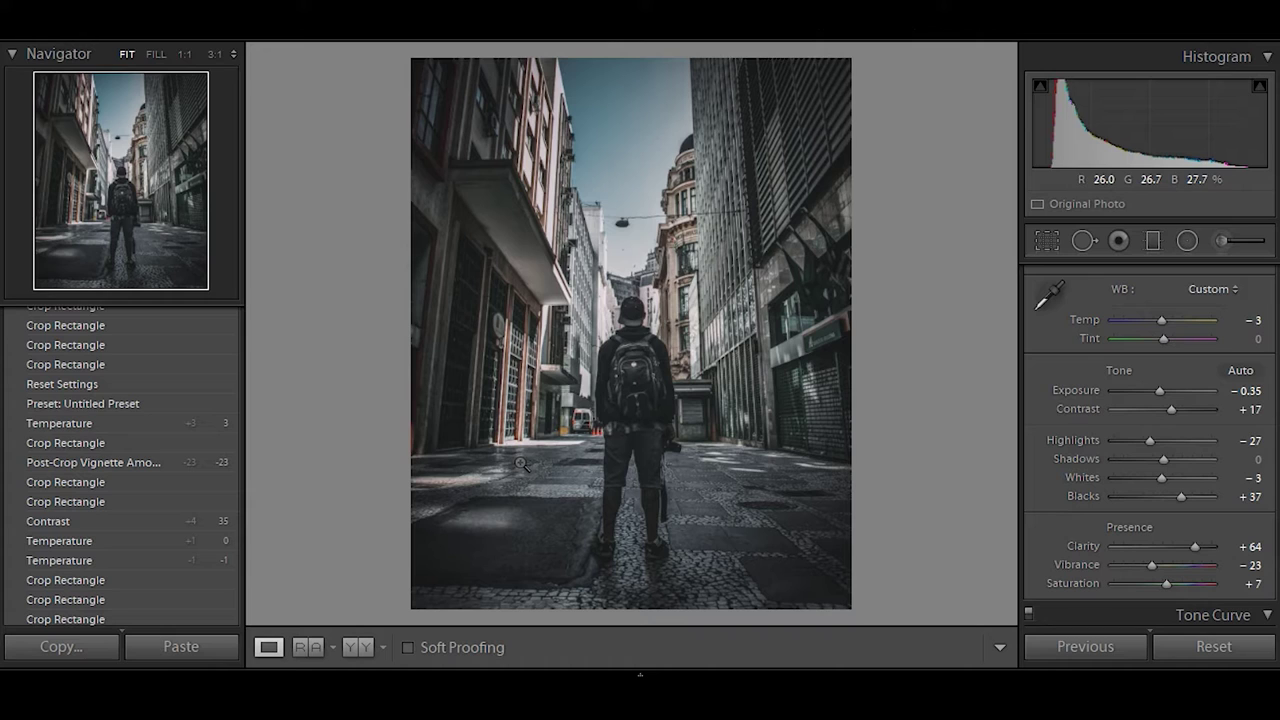
{"action": "key", "text": "alt"}
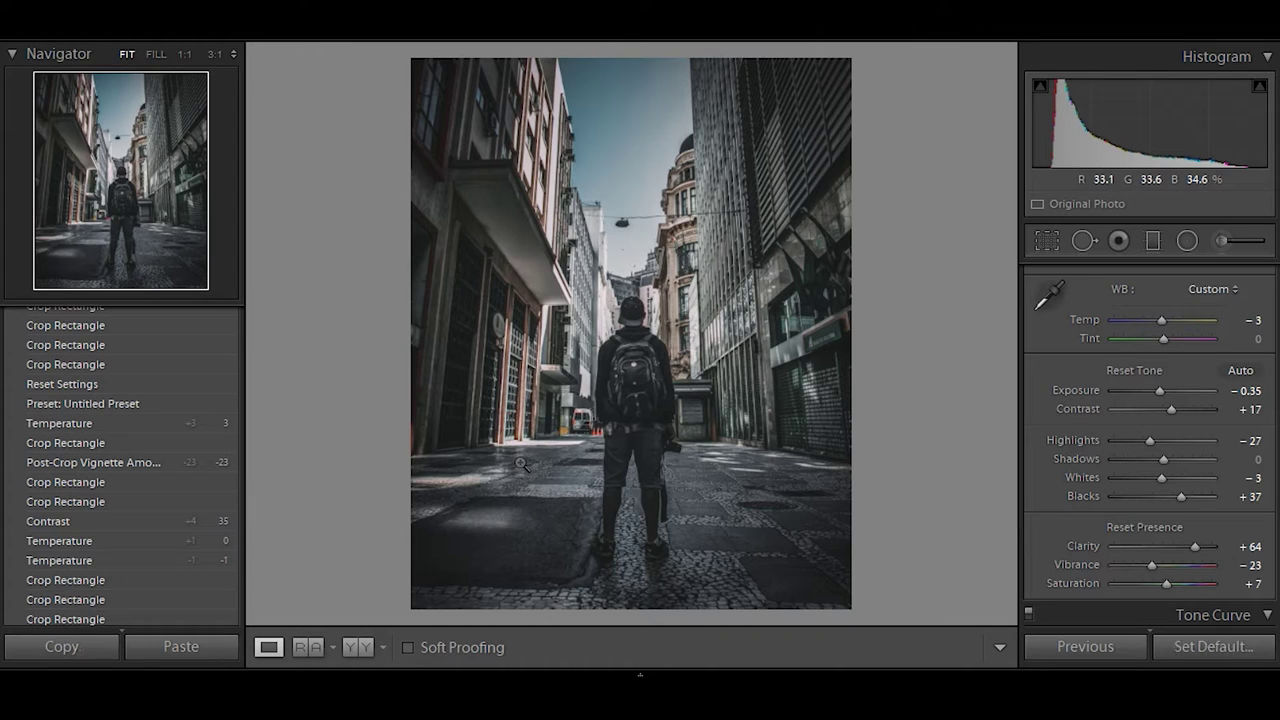